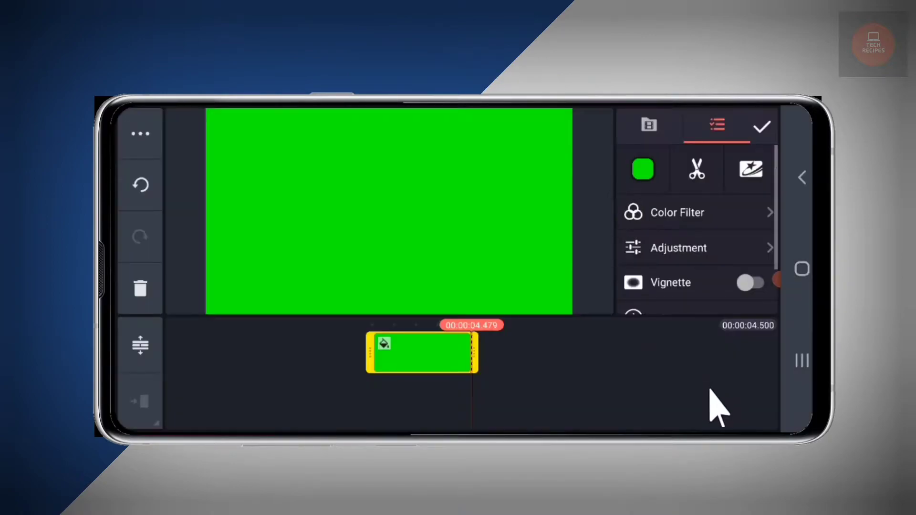
# - Add the subscribe animation template from the KineMaster folder as a media layer
pyautogui.click(521, 365)
pyautogui.moveTo(528, 382); pyautogui.dragTo(667, 383)
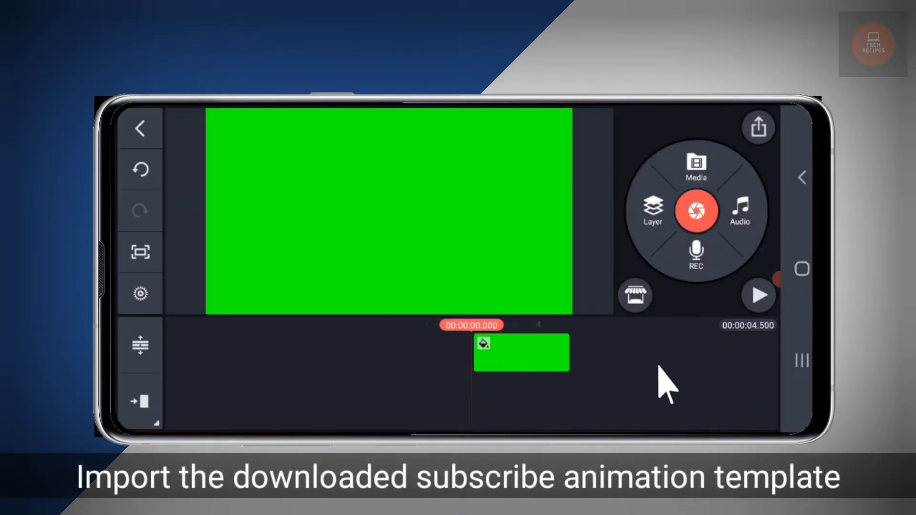
pyautogui.click(652, 210)
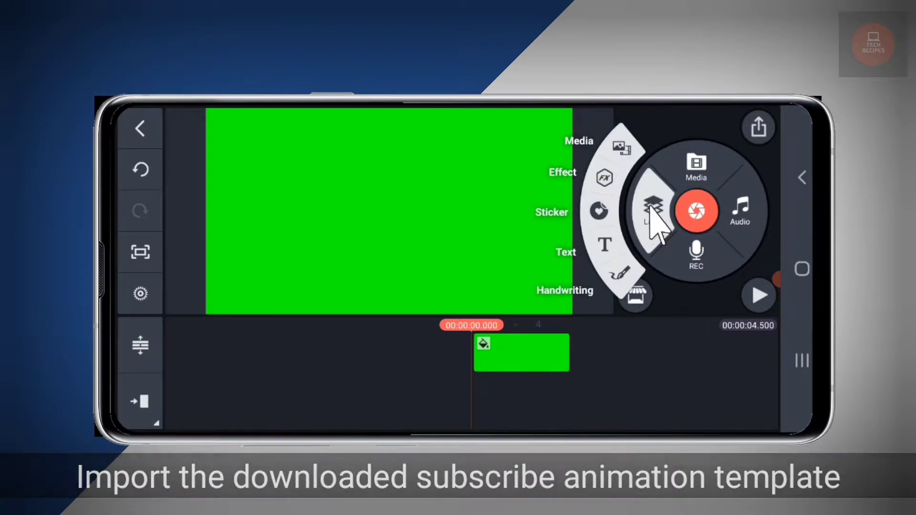
pyautogui.click(620, 144)
pyautogui.click(724, 201)
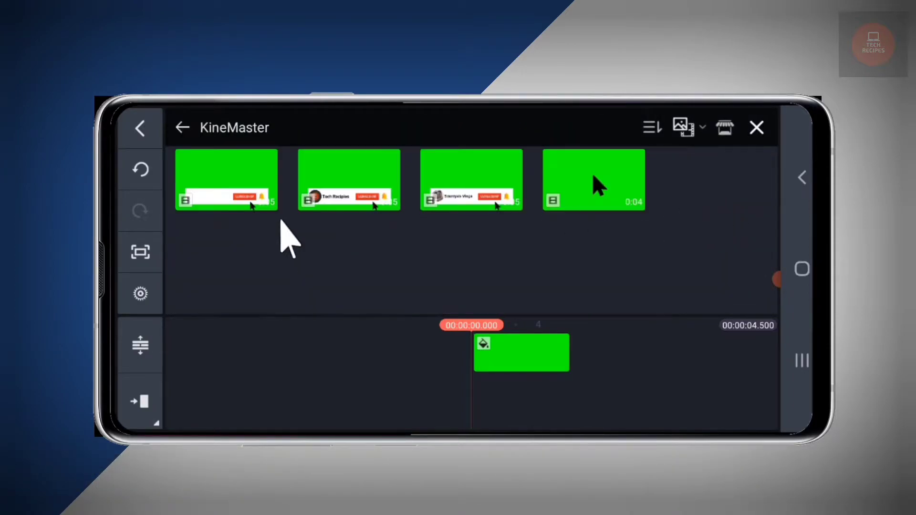
pyautogui.click(229, 203)
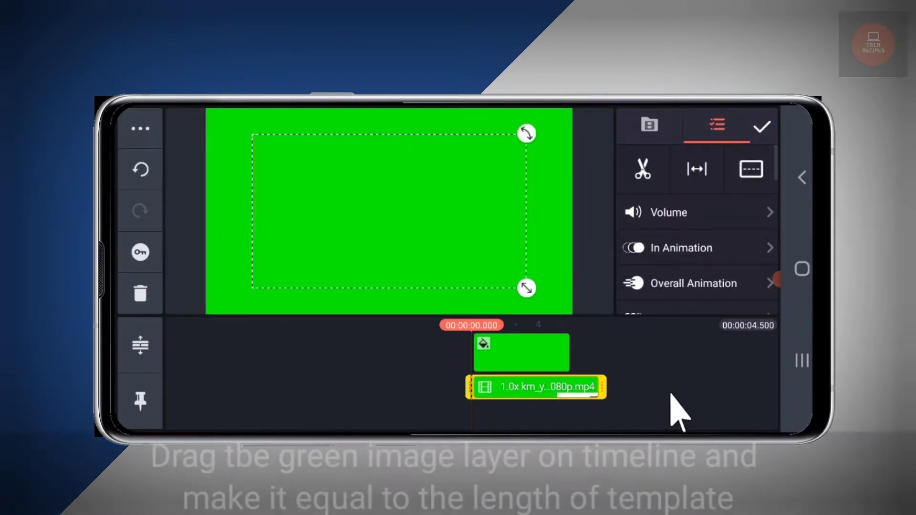
# - Extend the green background clip to the template layer's length
pyautogui.click(621, 372)
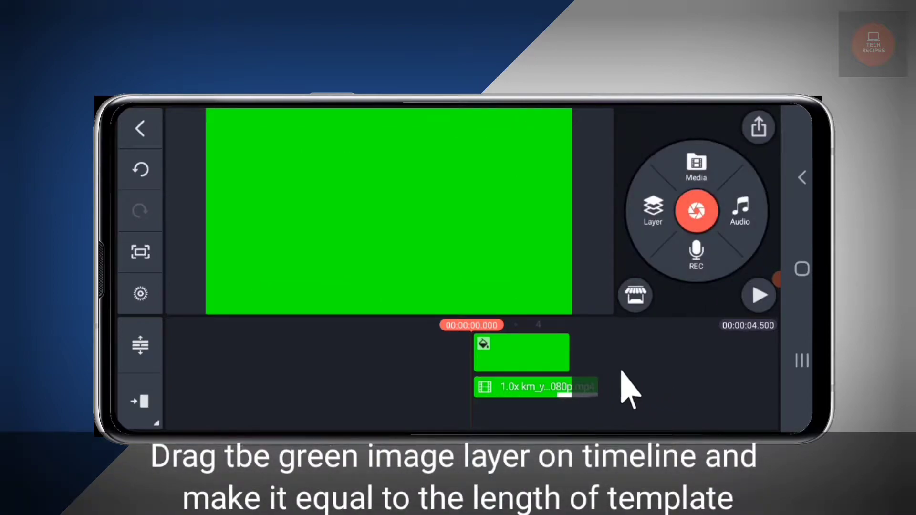
pyautogui.click(549, 370)
pyautogui.moveTo(572, 363); pyautogui.dragTo(600, 368)
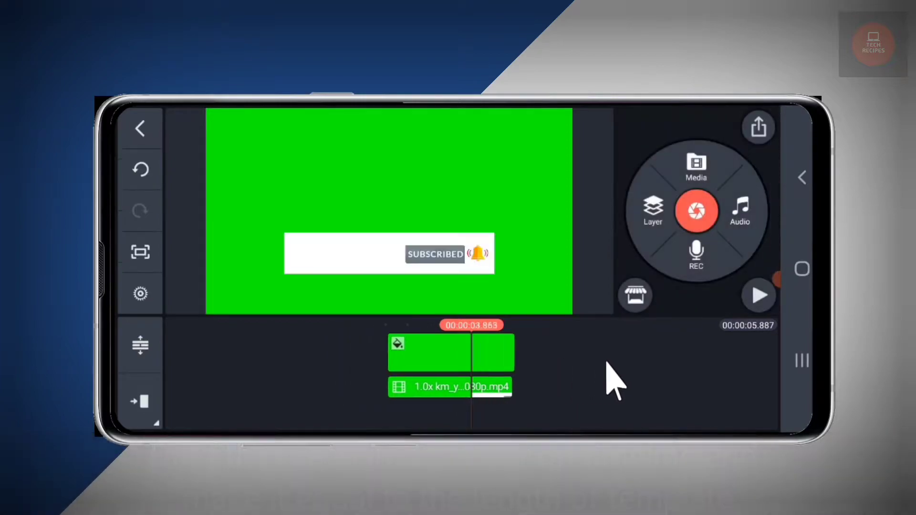
# - Reposition the subscribe template layer and apply the full-screen Split Screen layout
pyautogui.click(476, 382)
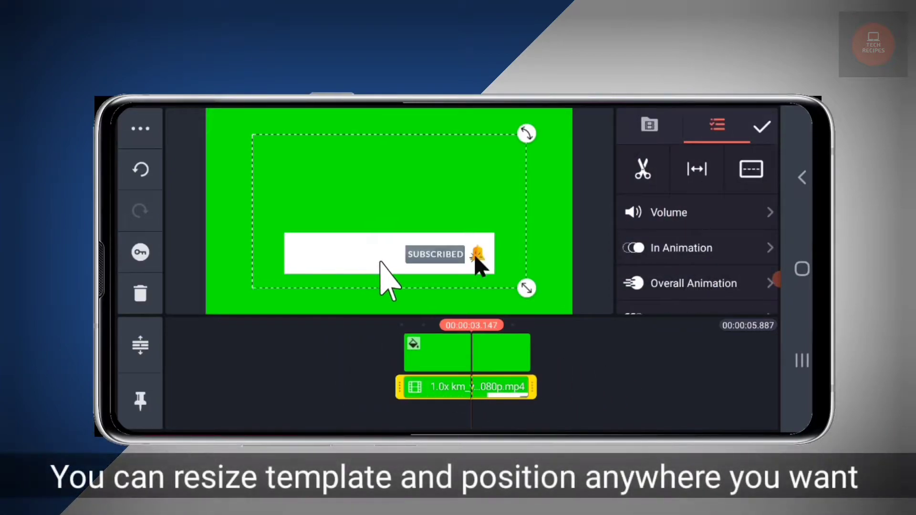
pyautogui.moveTo(476, 258)
pyautogui.mouseDown()
pyautogui.moveTo(539, 289)
pyautogui.moveTo(482, 225)
pyautogui.mouseUp()
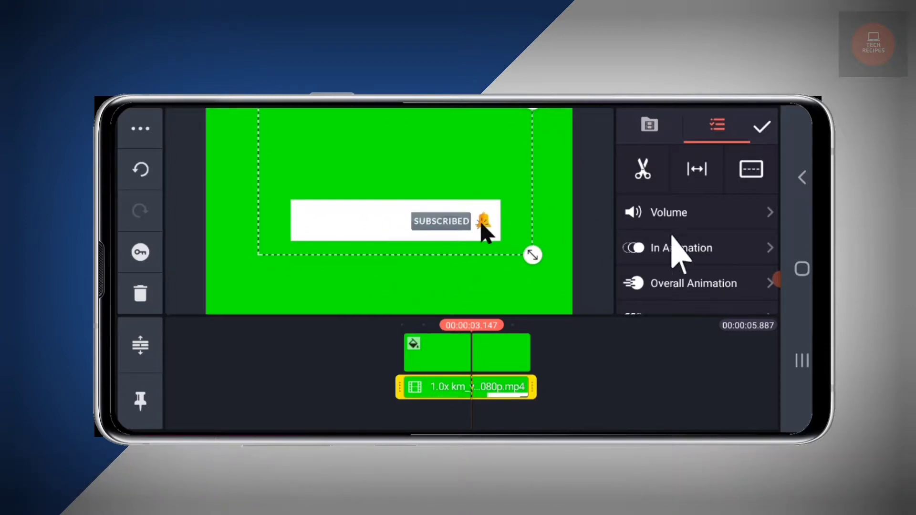
pyautogui.click(750, 169)
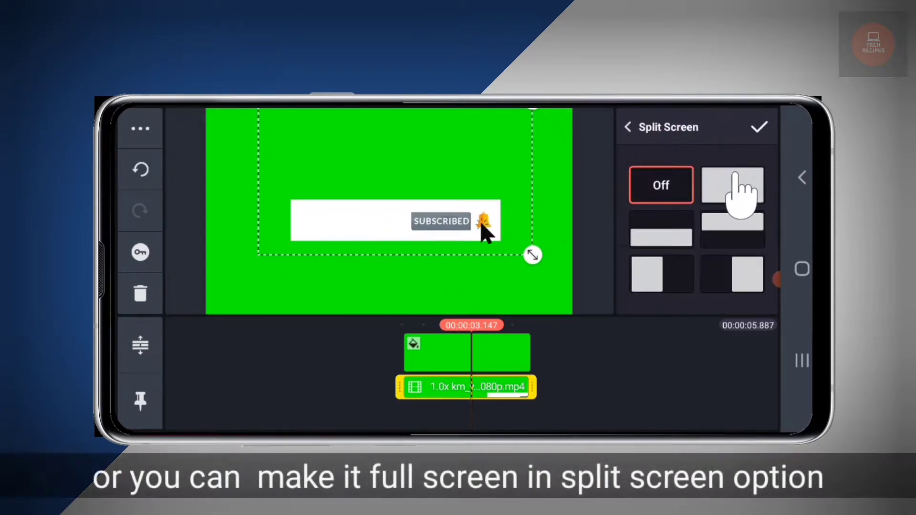
pyautogui.click(731, 186)
pyautogui.click(759, 128)
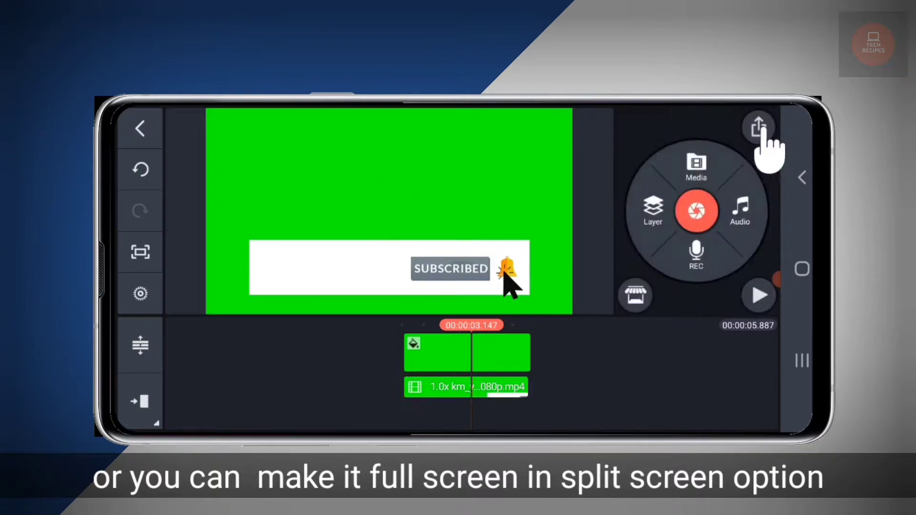
pyautogui.moveTo(582, 368); pyautogui.dragTo(689, 374)
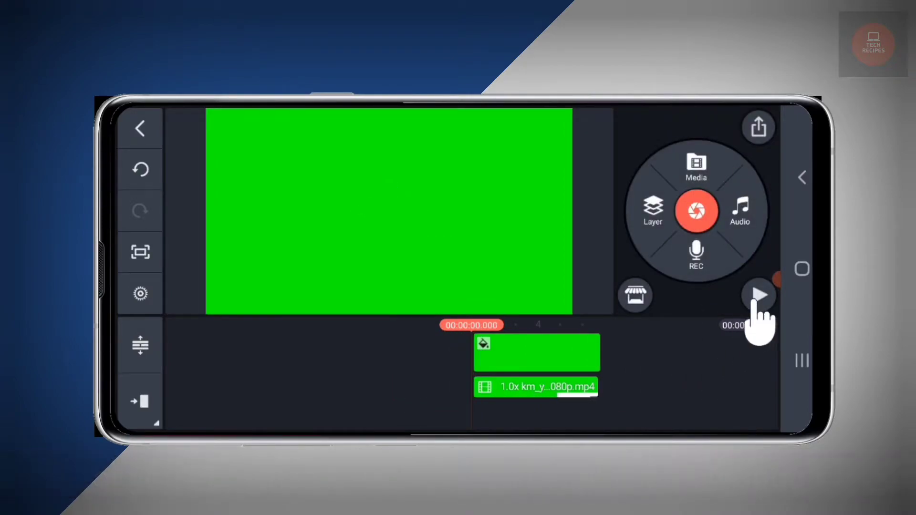
pyautogui.click(757, 296)
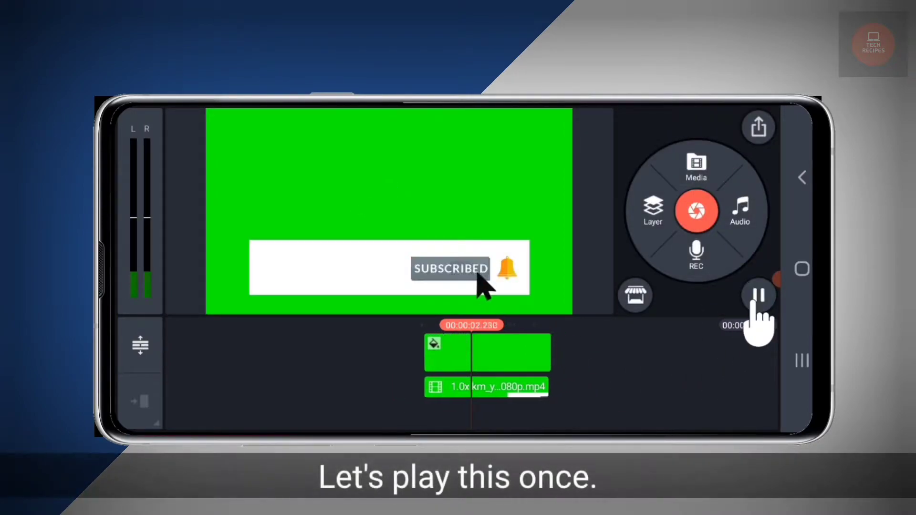
pyautogui.click(758, 296)
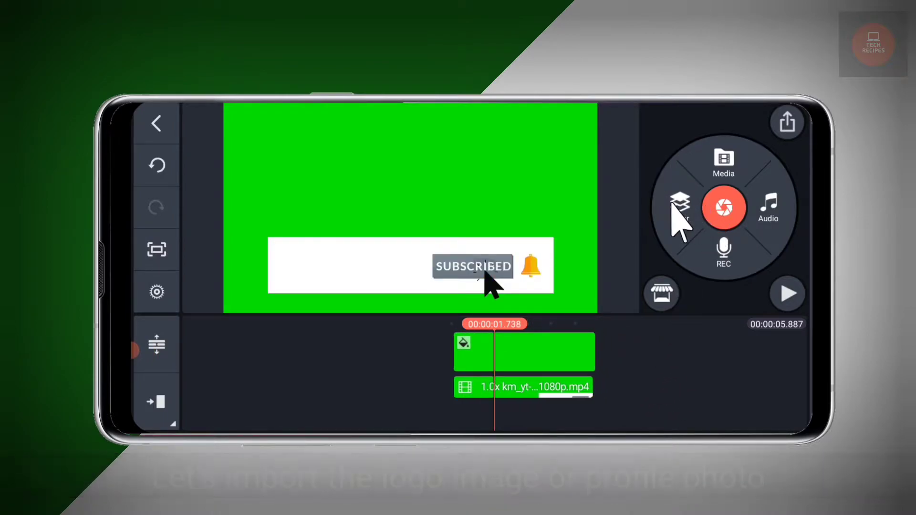
# - Add the TECH RECIPES logo image from Favorites as a media layer
pyautogui.click(679, 205)
pyautogui.click(644, 142)
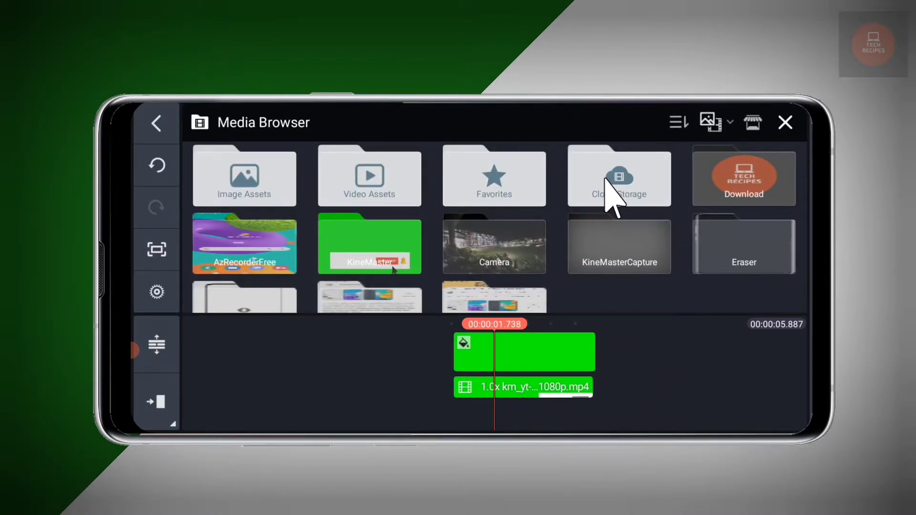
pyautogui.click(492, 179)
pyautogui.click(252, 175)
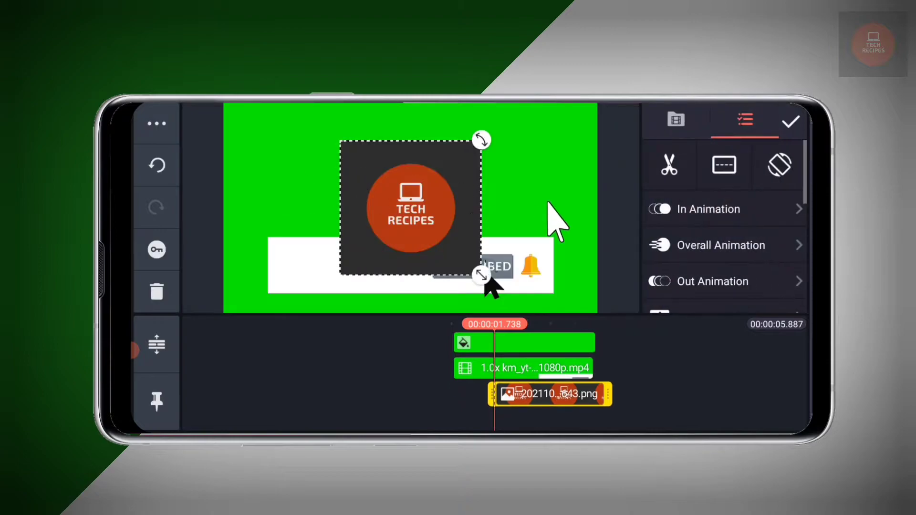
pyautogui.moveTo(716, 275); pyautogui.dragTo(737, 232)
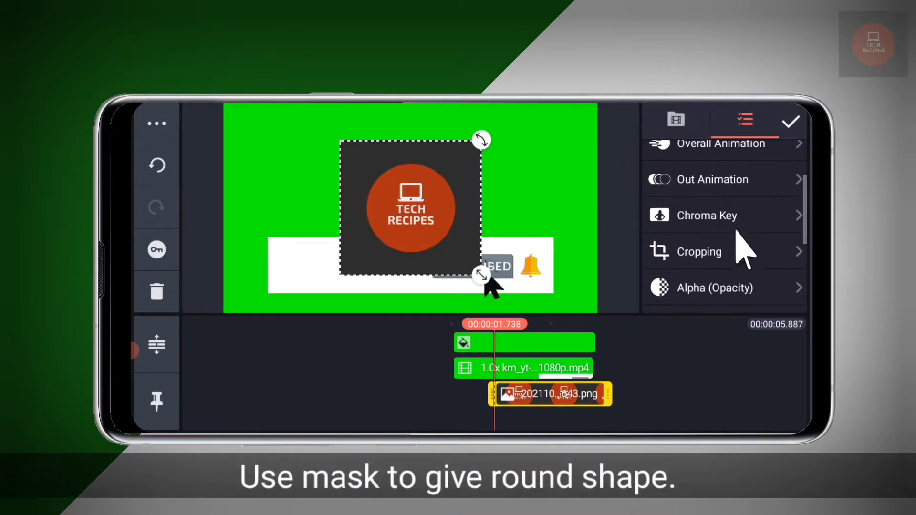
# - Mask the logo into a circle through its Cropping settings
pyautogui.click(725, 258)
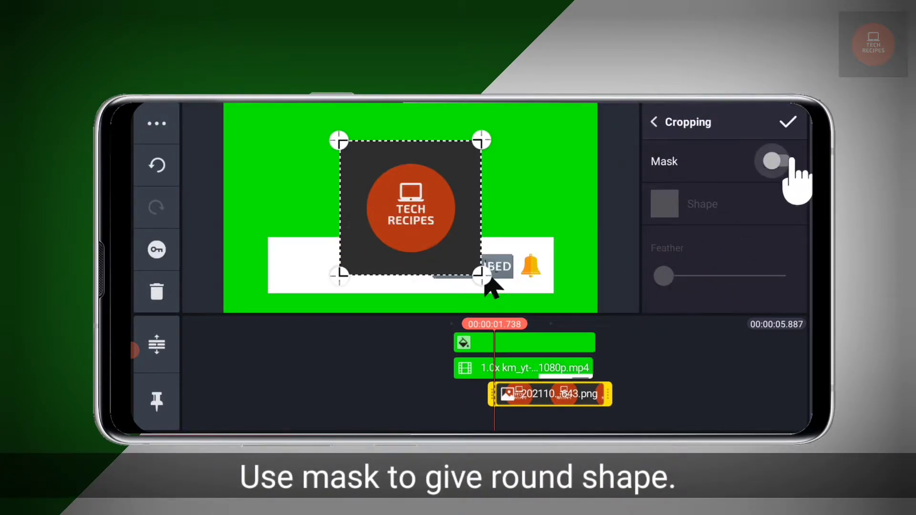
pyautogui.click(782, 161)
pyautogui.click(716, 210)
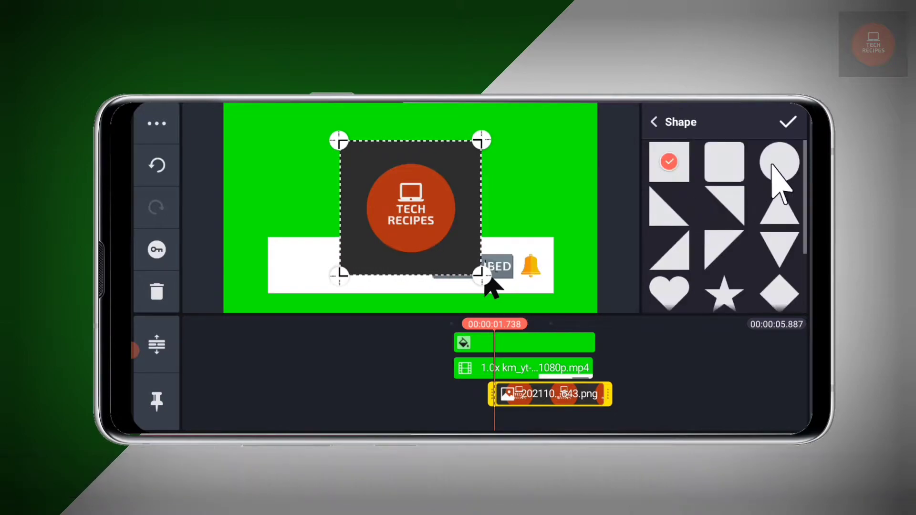
pyautogui.click(780, 162)
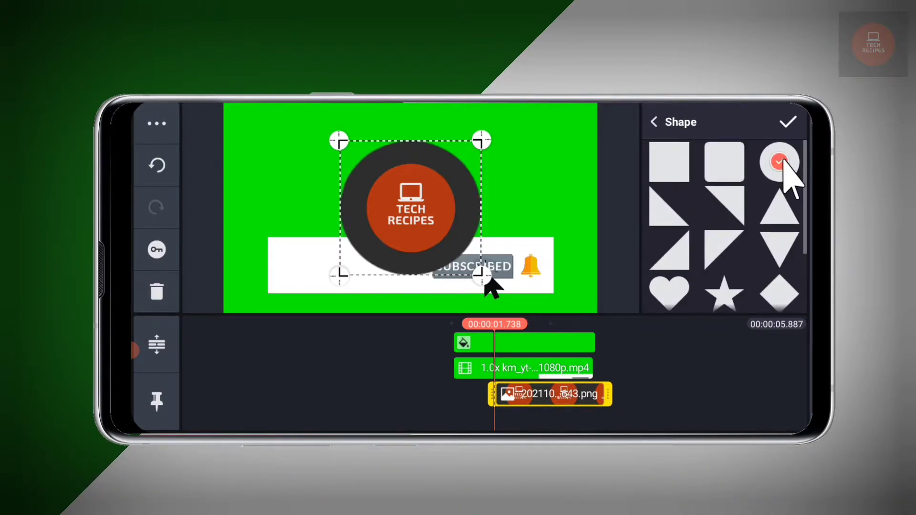
pyautogui.click(789, 123)
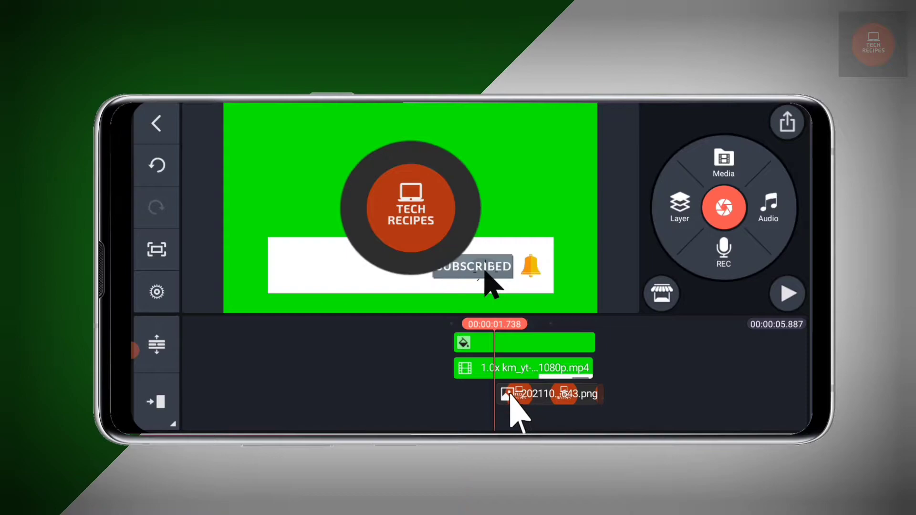
# - Move and shrink the round logo into the circle at the white bar's left end
pyautogui.click(432, 234)
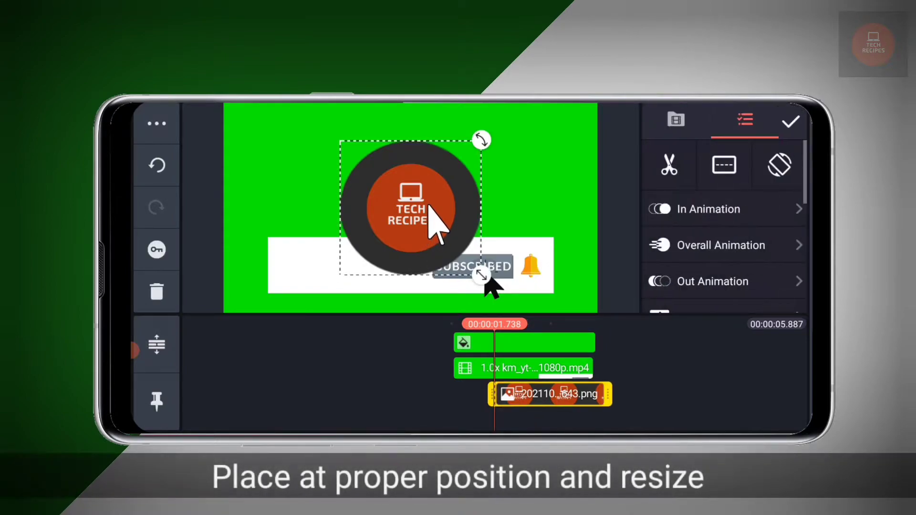
pyautogui.moveTo(432, 234); pyautogui.dragTo(367, 277)
pyautogui.moveTo(415, 309)
pyautogui.mouseDown()
pyautogui.moveTo(361, 276)
pyautogui.moveTo(310, 267)
pyautogui.mouseUp()
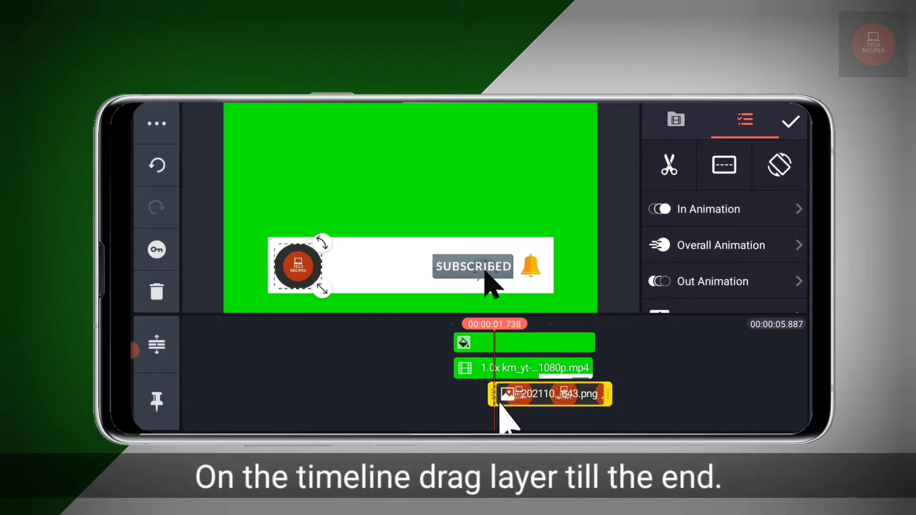
pyautogui.moveTo(496, 393)
pyautogui.mouseDown()
pyautogui.moveTo(465, 395)
pyautogui.moveTo(650, 405)
pyautogui.mouseUp()
pyautogui.click(713, 383)
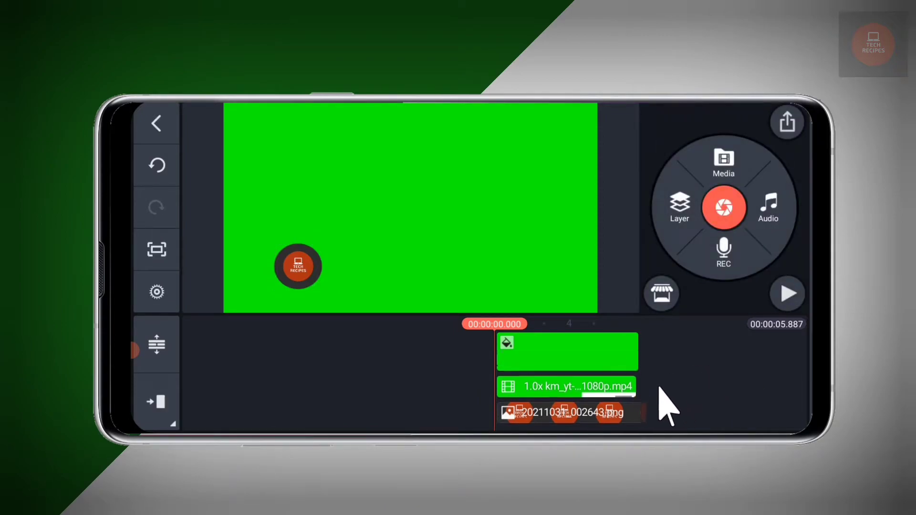
pyautogui.moveTo(665, 368); pyautogui.dragTo(640, 384)
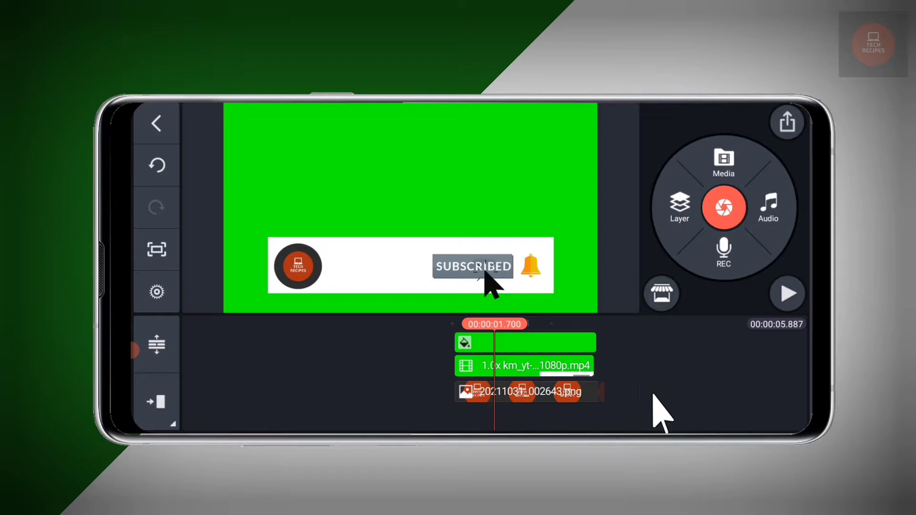
# - Add a text layer reading 'Tech Recipes' for the channel name
pyautogui.click(679, 214)
pyautogui.click(616, 243)
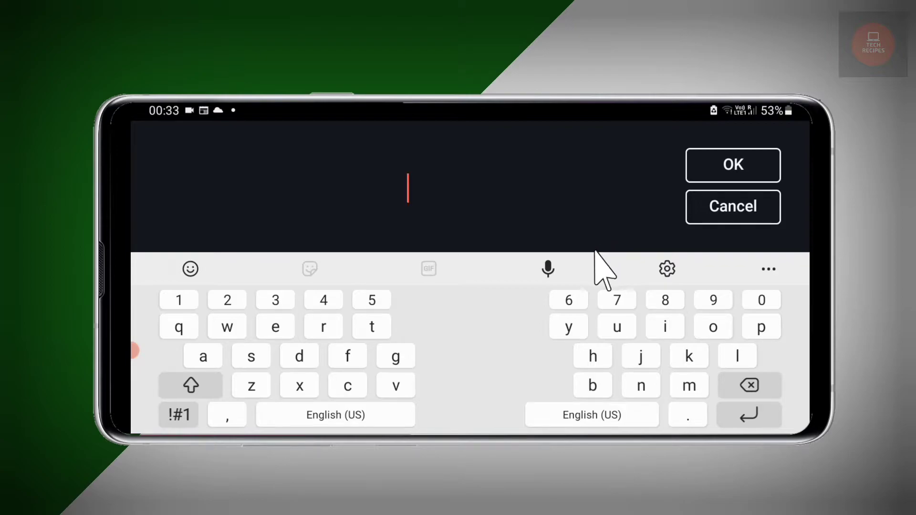
pyautogui.click(172, 380)
pyautogui.click(370, 334)
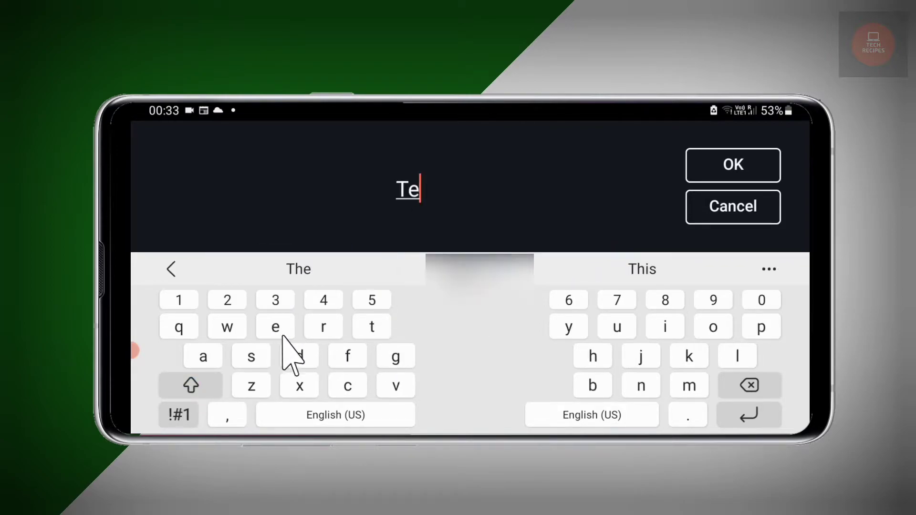
pyautogui.click(347, 385)
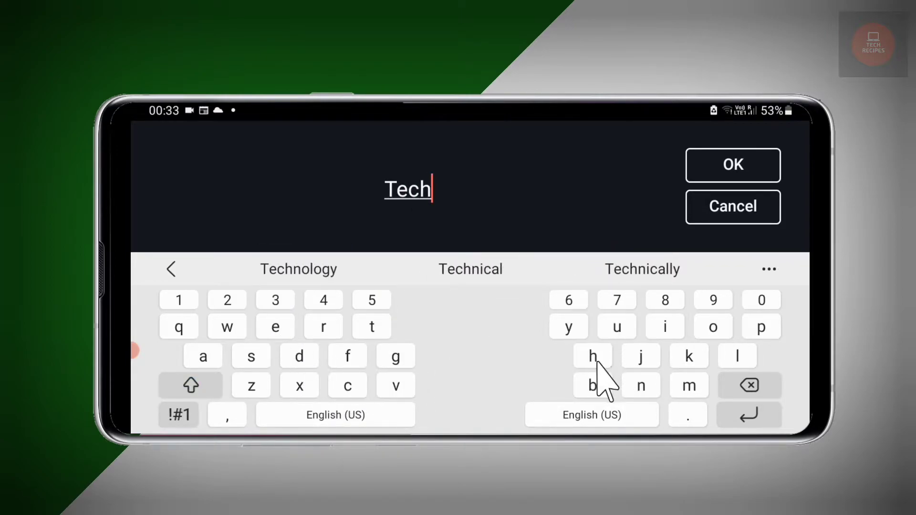
pyautogui.click(176, 390)
pyautogui.click(310, 327)
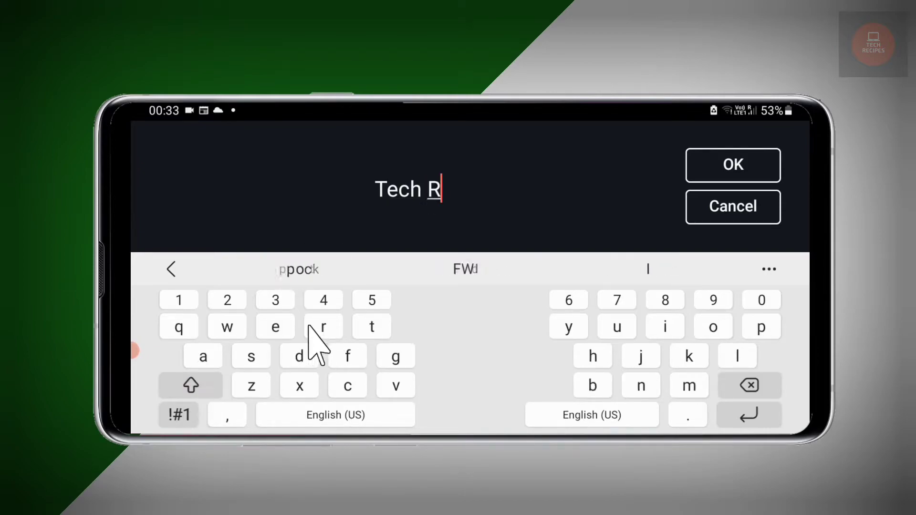
pyautogui.click(348, 386)
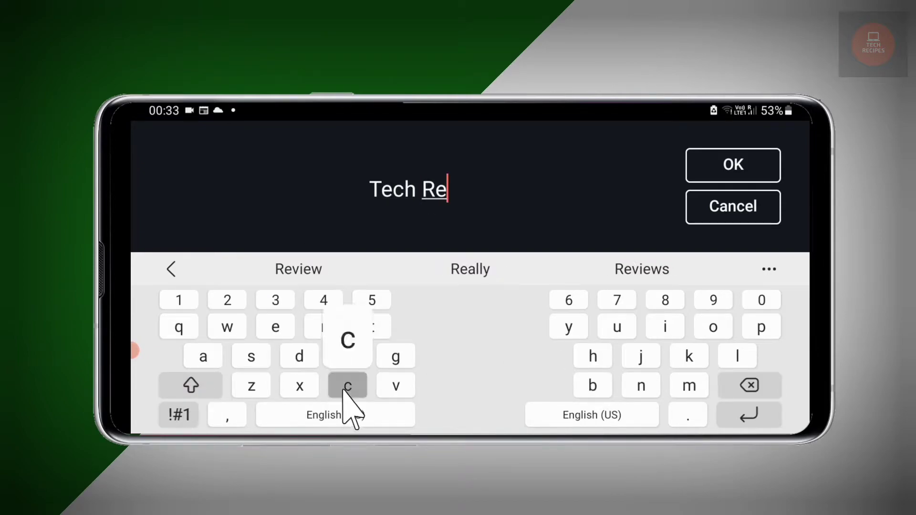
pyautogui.click(677, 327)
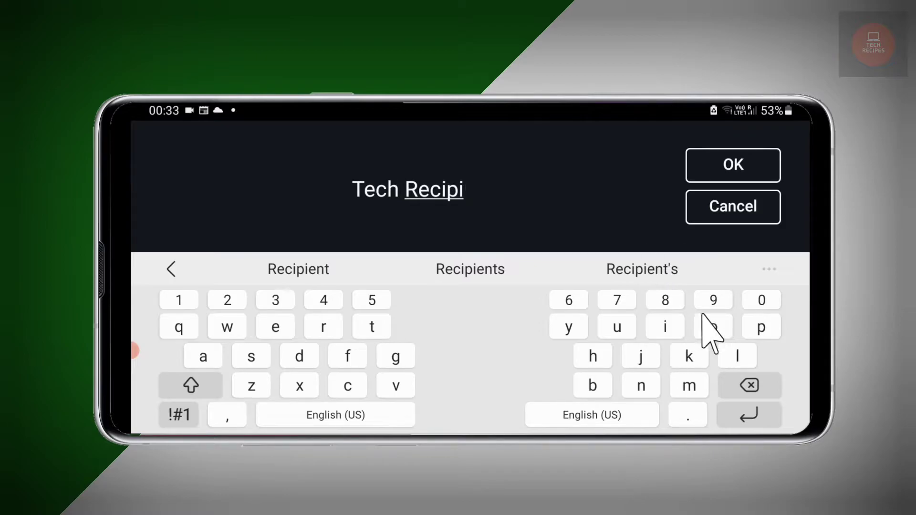
pyautogui.click(747, 385)
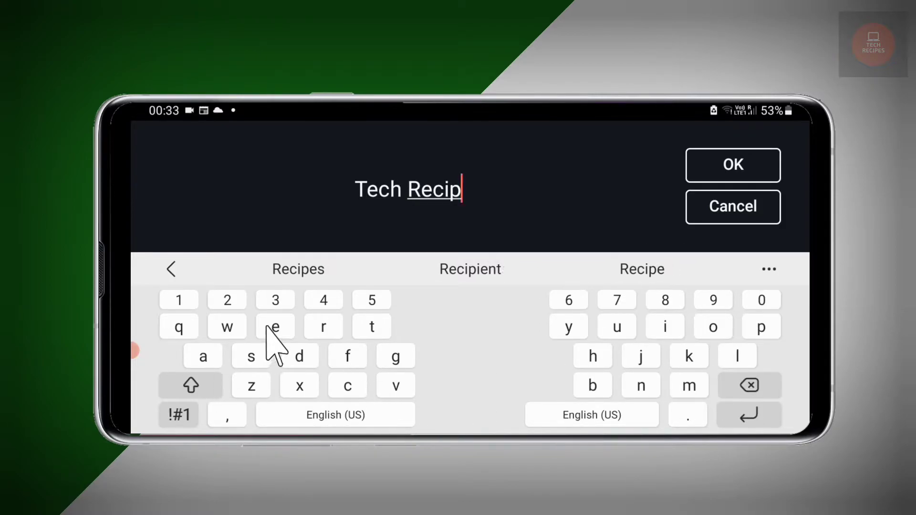
pyautogui.click(298, 269)
# - Confirm the Tech Recipes text and colour it black
pyautogui.click(761, 170)
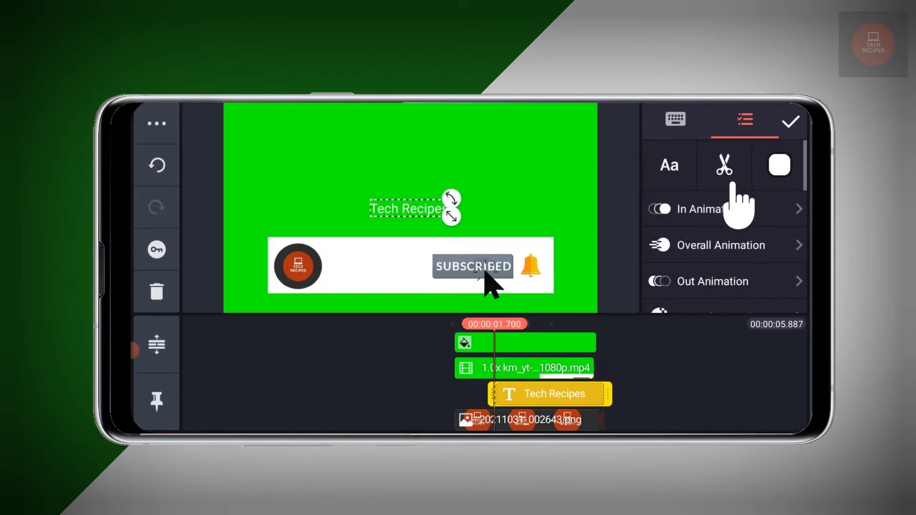
pyautogui.click(779, 167)
pyautogui.click(298, 196)
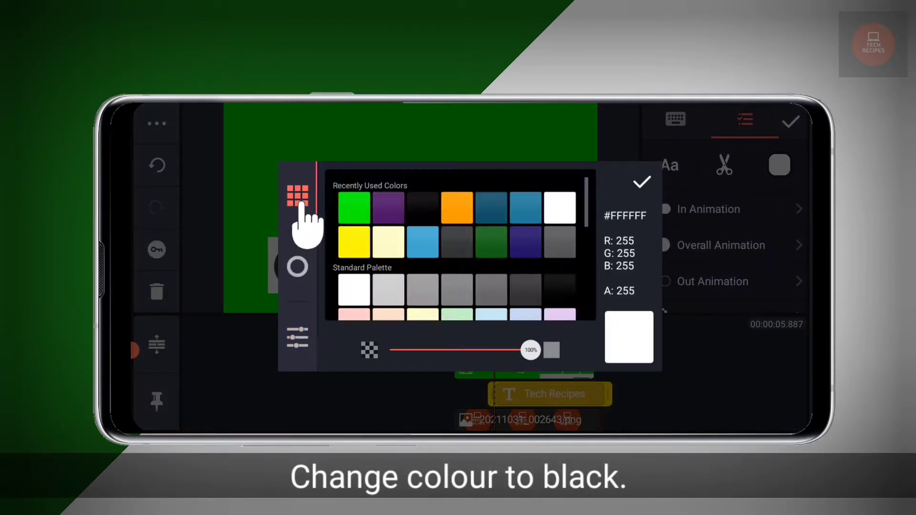
pyautogui.click(422, 209)
pyautogui.click(642, 183)
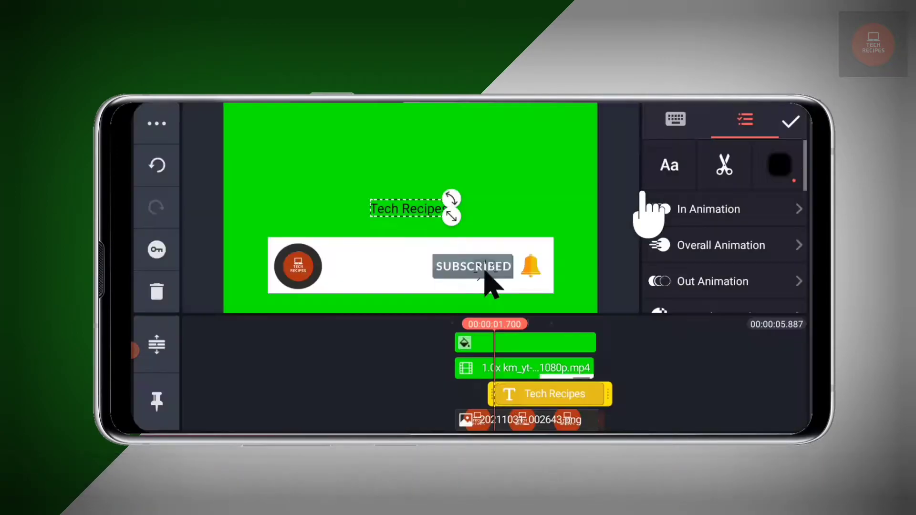
# - Set the title to Roboto Bold, place it beside the logo, start it at zero
pyautogui.click(671, 167)
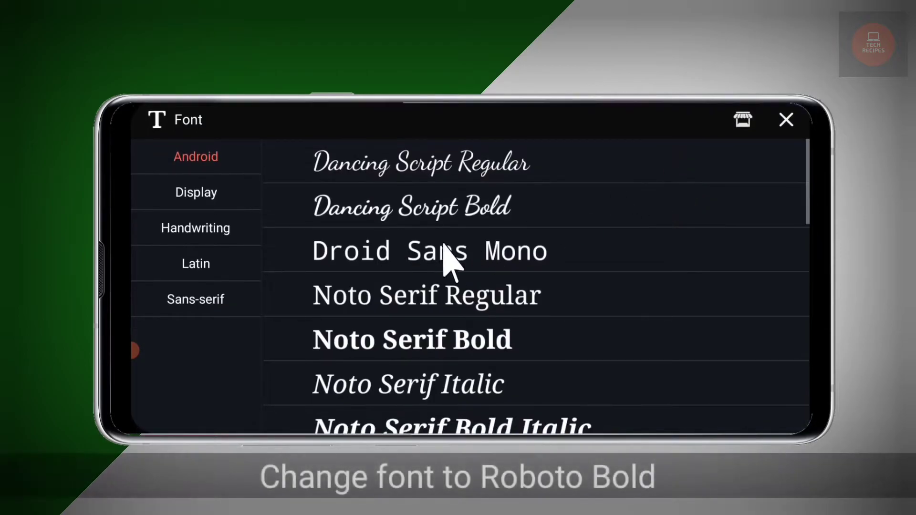
pyautogui.scroll(-1, 593, 280)
pyautogui.scroll(-2, 572, 355)
pyautogui.moveTo(573, 356); pyautogui.dragTo(553, 155)
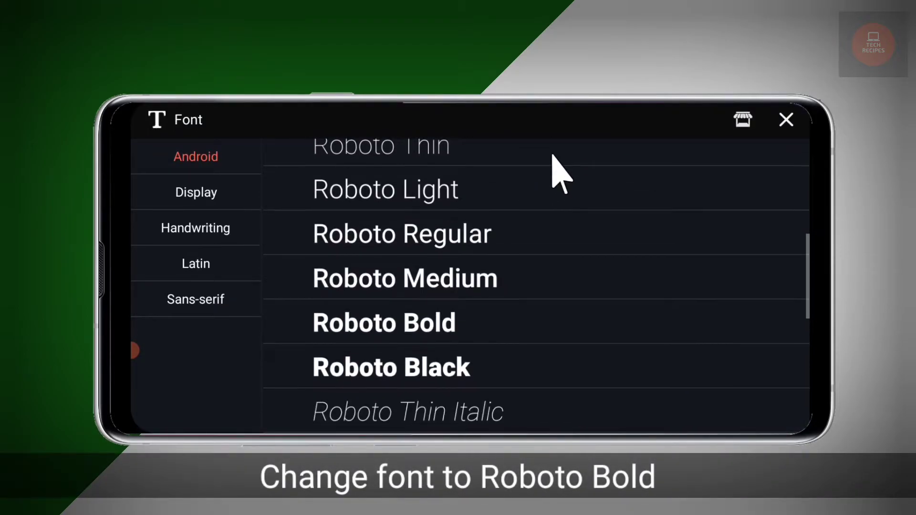
pyautogui.click(413, 323)
pyautogui.click(786, 120)
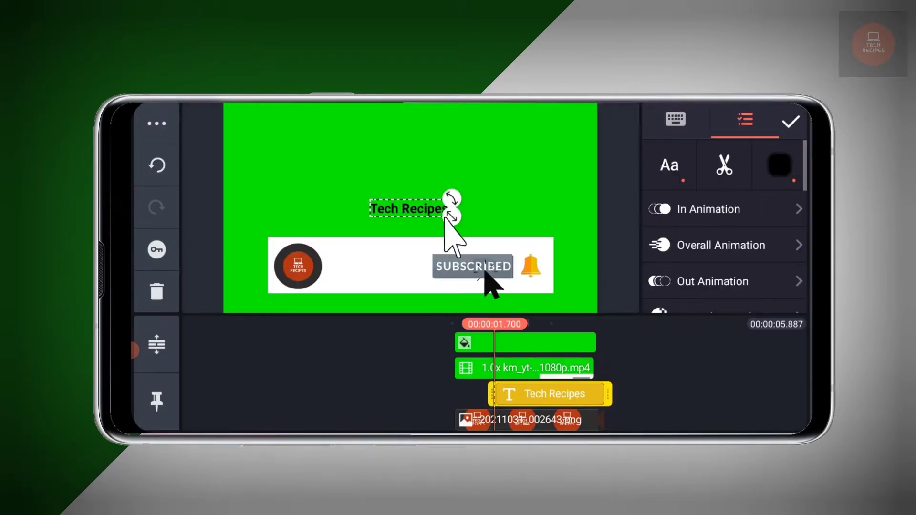
pyautogui.moveTo(408, 221); pyautogui.dragTo(367, 282)
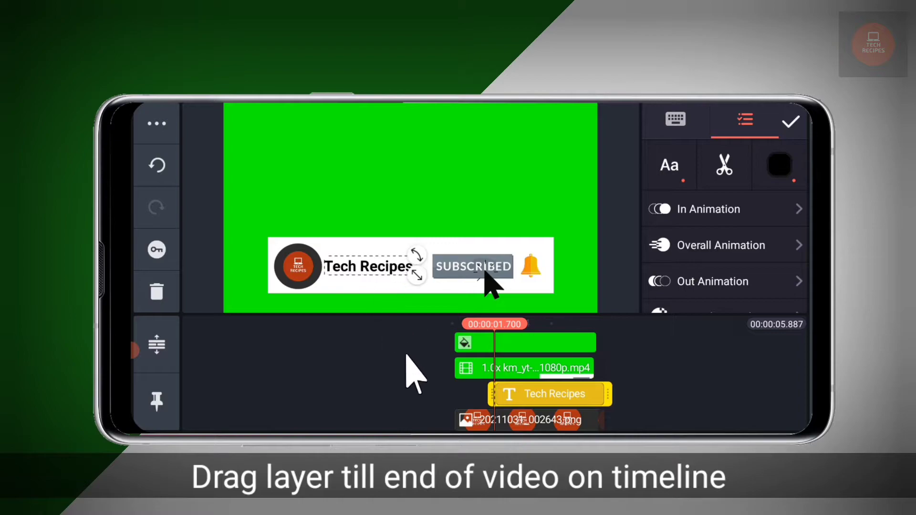
pyautogui.moveTo(456, 410); pyautogui.dragTo(659, 419)
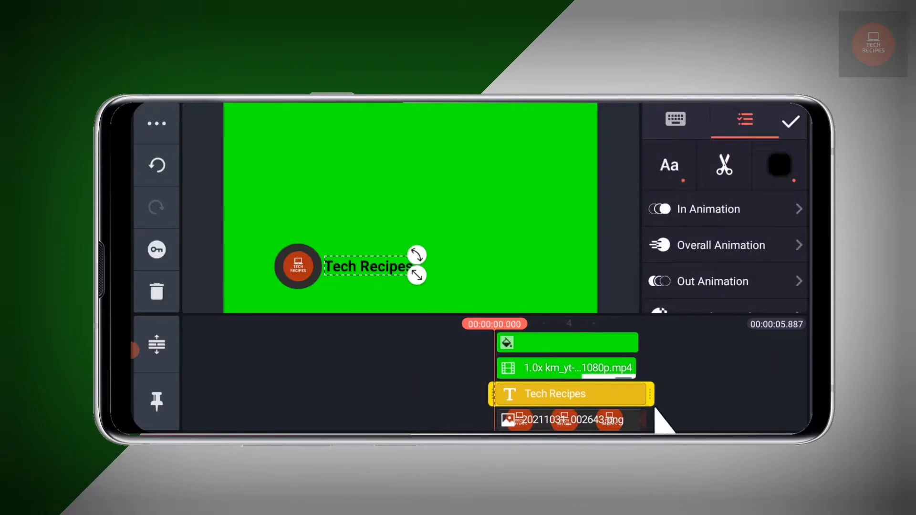
# - Deselect the title layer and play the full banner preview
pyautogui.click(712, 372)
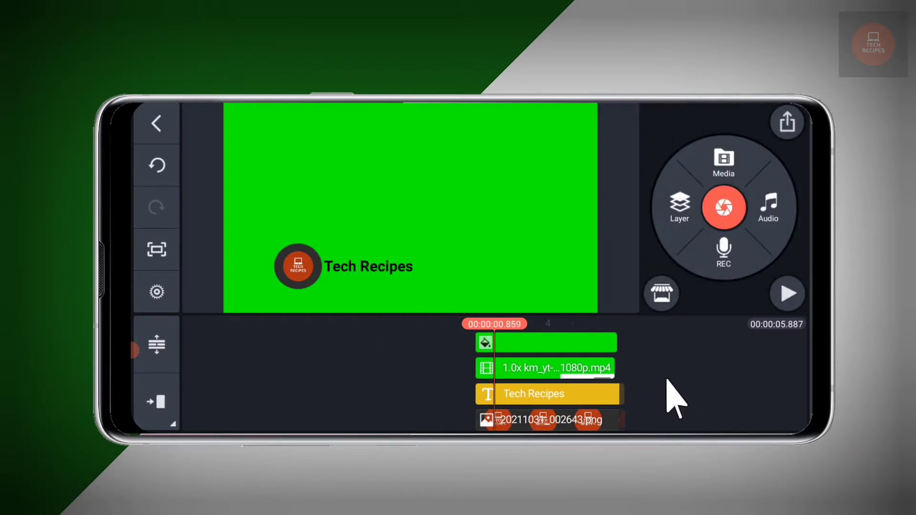
pyautogui.click(787, 294)
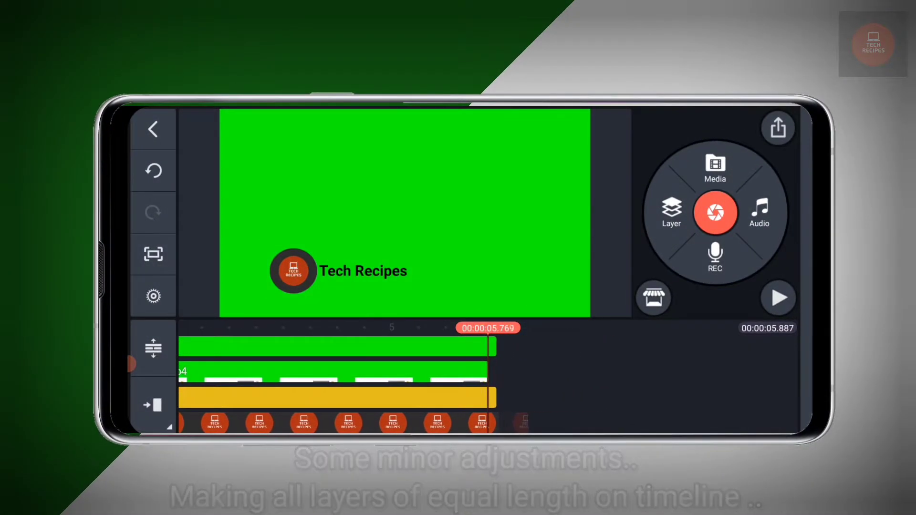
# - Extend the title and logo layers to the video's end, then replay the preview
pyautogui.click(429, 396)
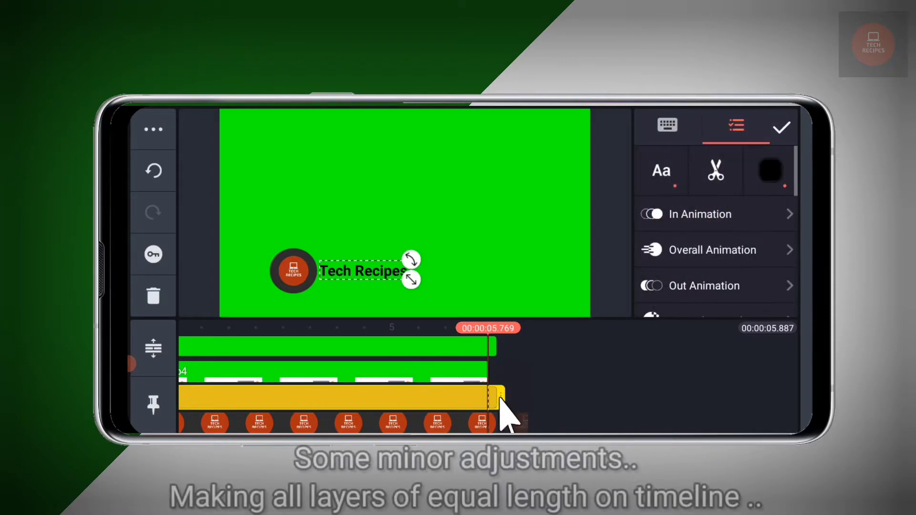
pyautogui.click(482, 422)
pyautogui.moveTo(496, 398); pyautogui.dragTo(531, 398)
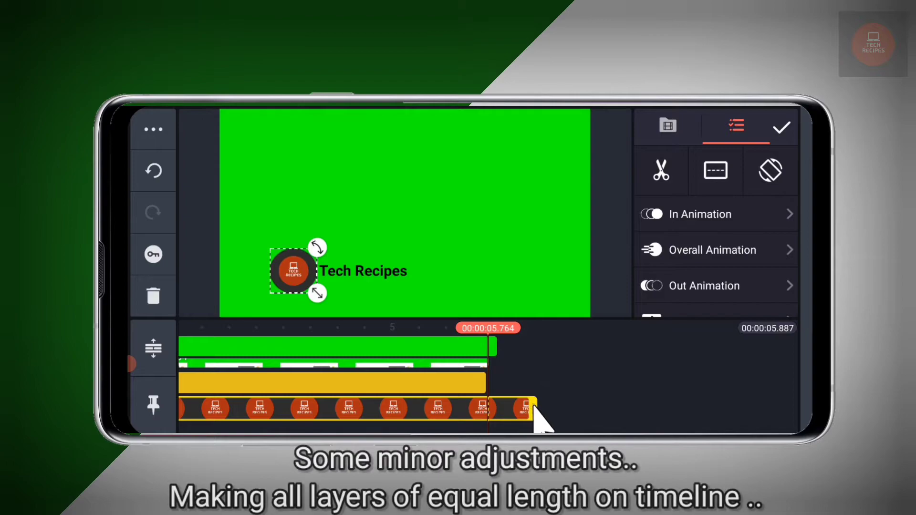
pyautogui.click(508, 375)
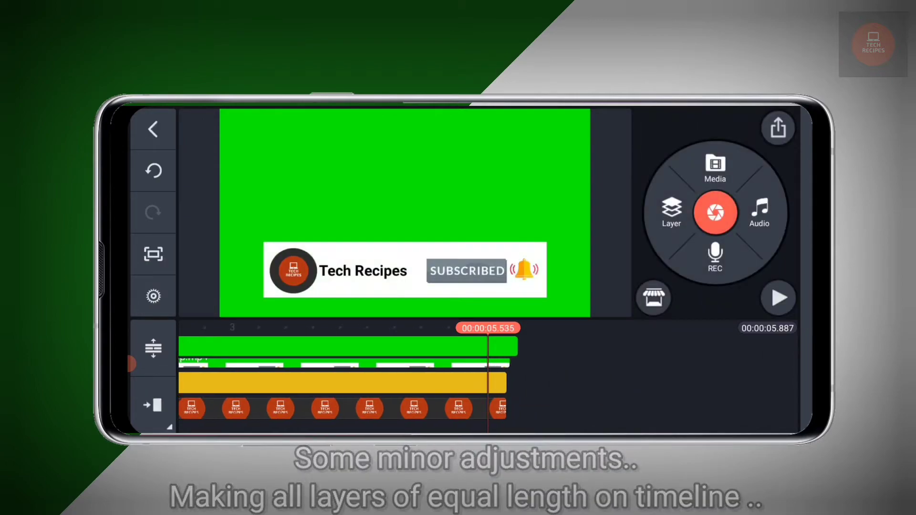
pyautogui.click(778, 298)
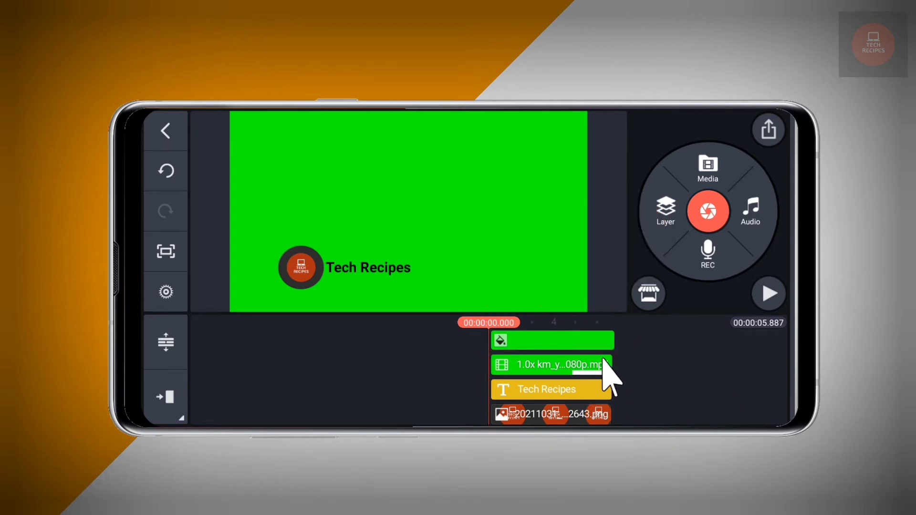
# - Apply a Fade In Animation to both the Tech Recipes text layer and the logo layer
pyautogui.click(598, 391)
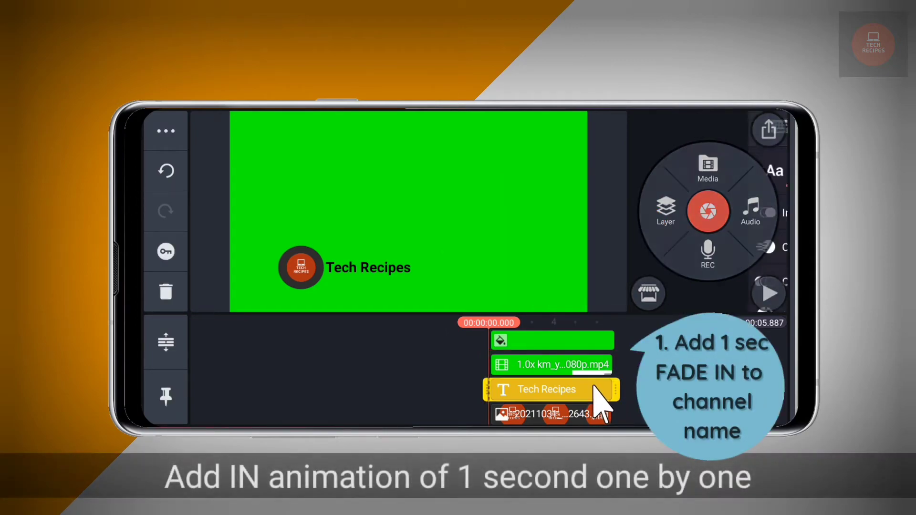
pyautogui.click(704, 213)
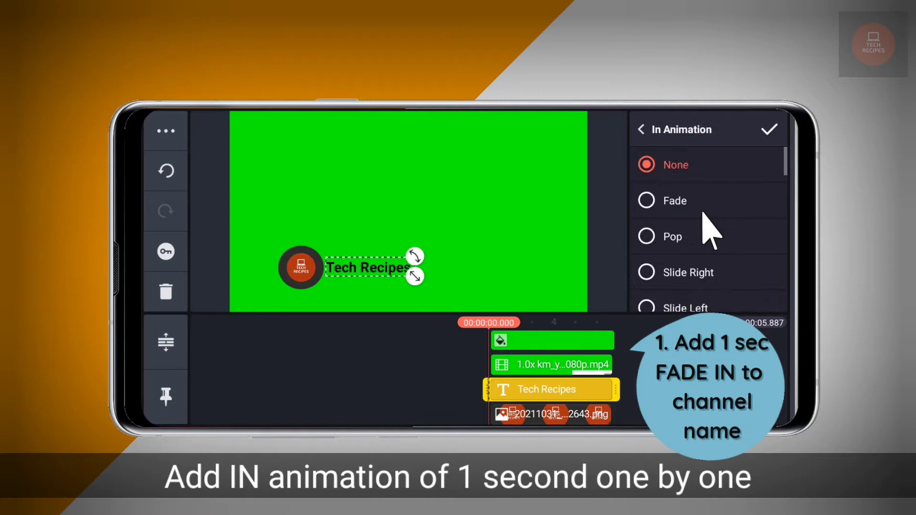
pyautogui.click(692, 206)
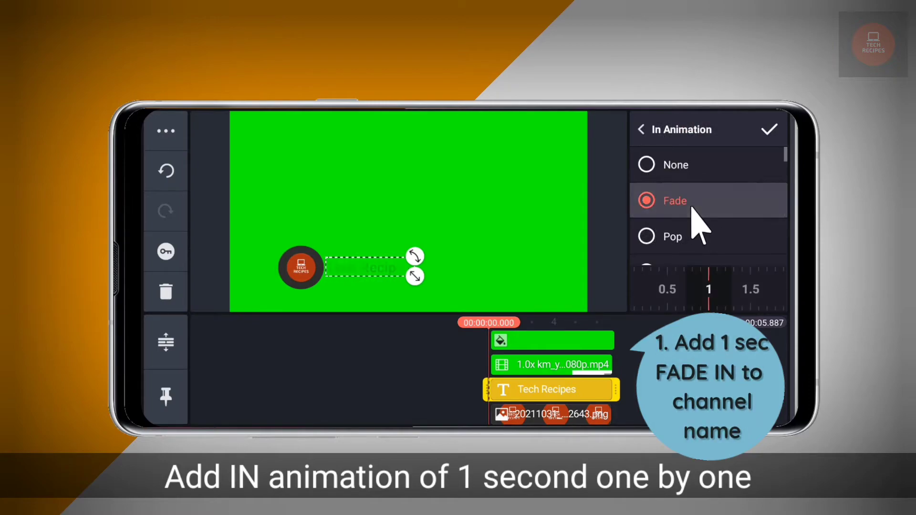
pyautogui.click(768, 129)
pyautogui.click(524, 419)
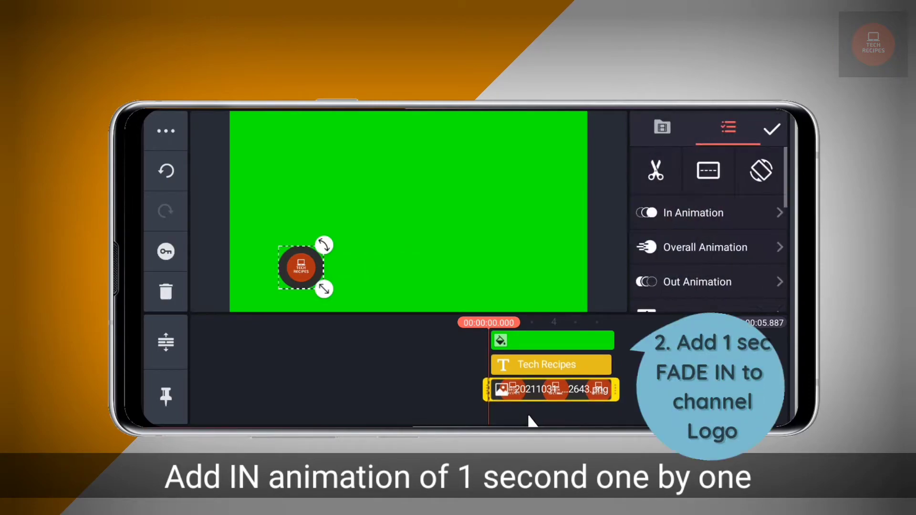
pyautogui.click(668, 214)
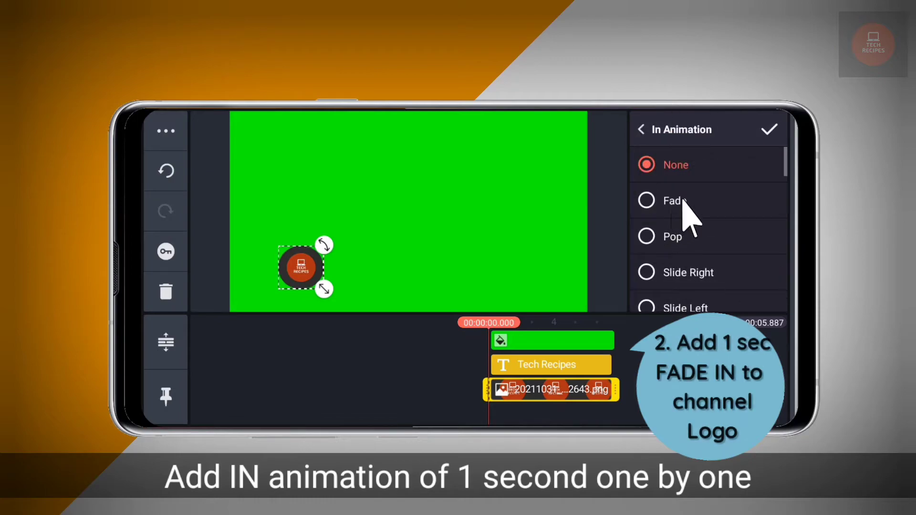
pyautogui.click(681, 200)
pyautogui.click(769, 129)
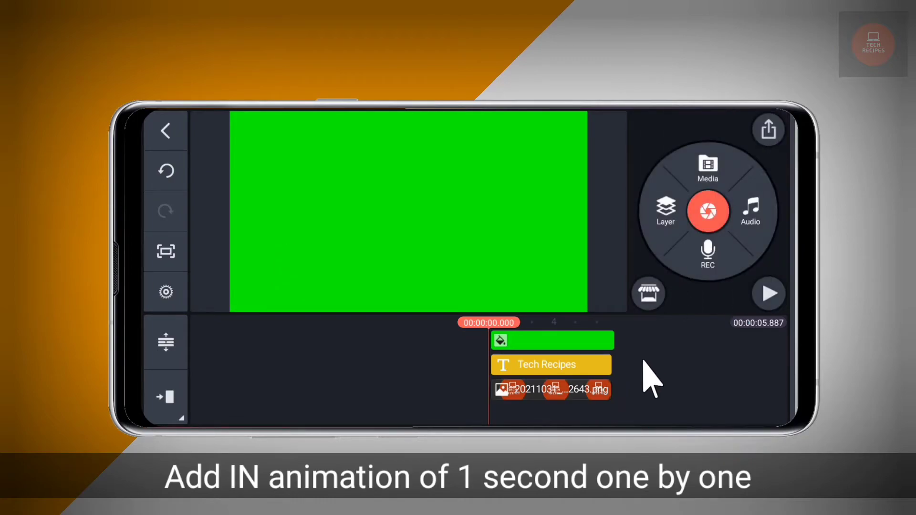
# - Give the banner video layer a one-second Wipe Right entrance and preview it
pyautogui.scroll(2, 549, 386)
pyautogui.click(540, 384)
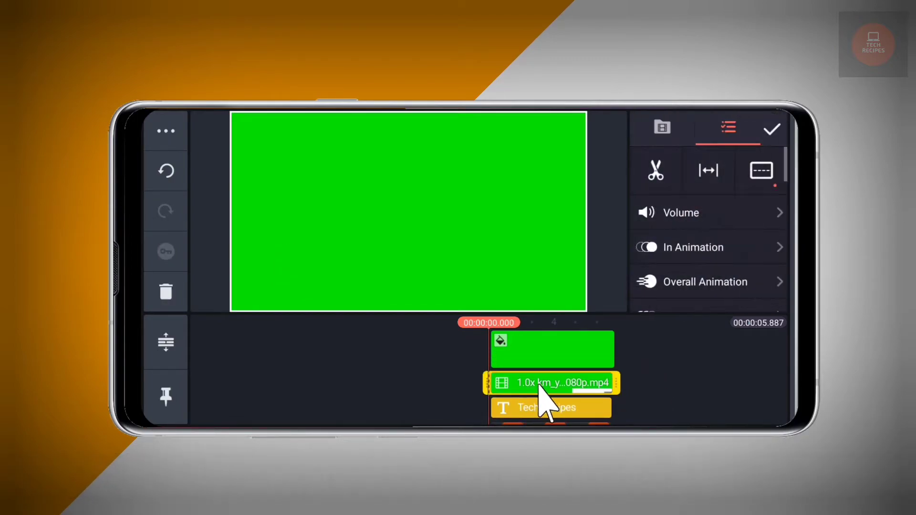
pyautogui.click(668, 248)
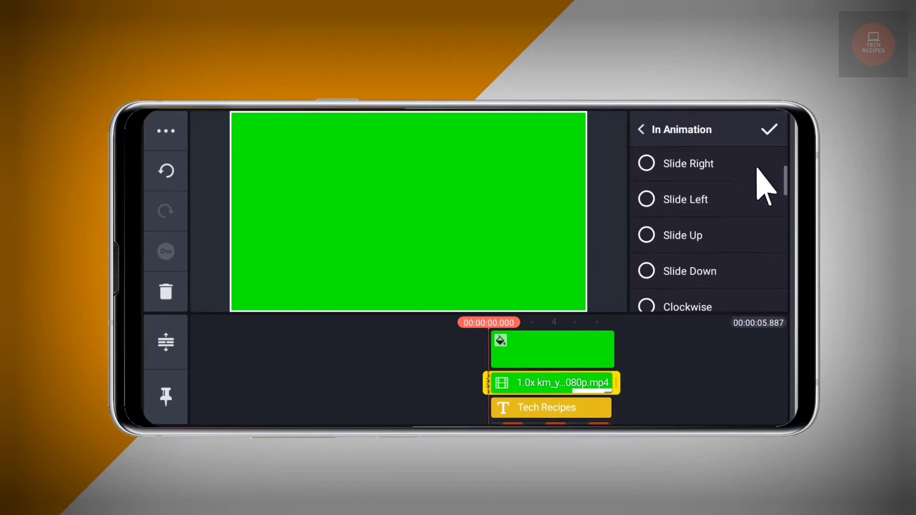
pyautogui.scroll(-1, 768, 181)
pyautogui.scroll(-5, 773, 143)
pyautogui.scroll(-5, 742, 184)
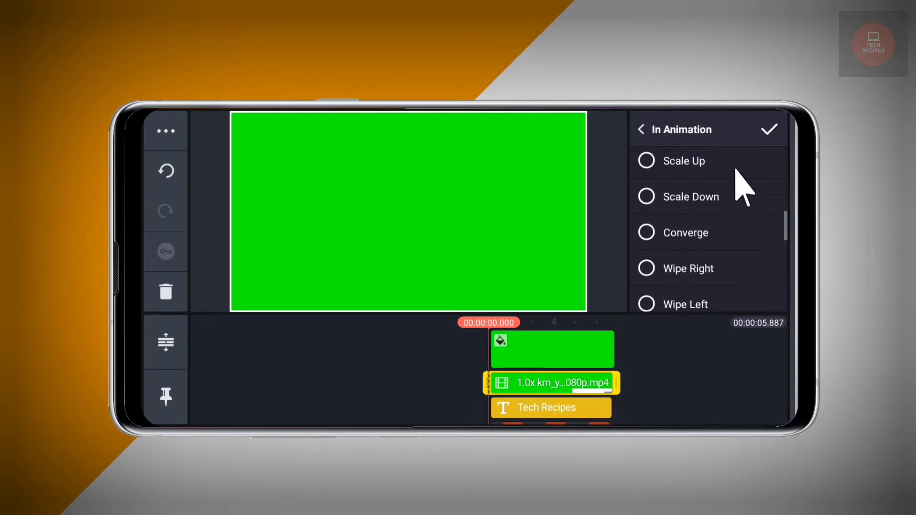
pyautogui.scroll(-2, 711, 267)
pyautogui.click(713, 256)
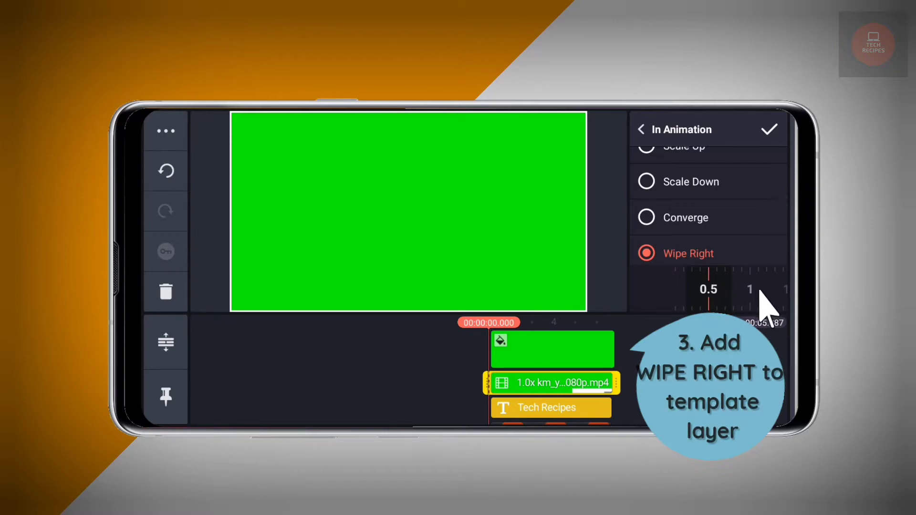
pyautogui.moveTo(763, 301); pyautogui.dragTo(721, 300)
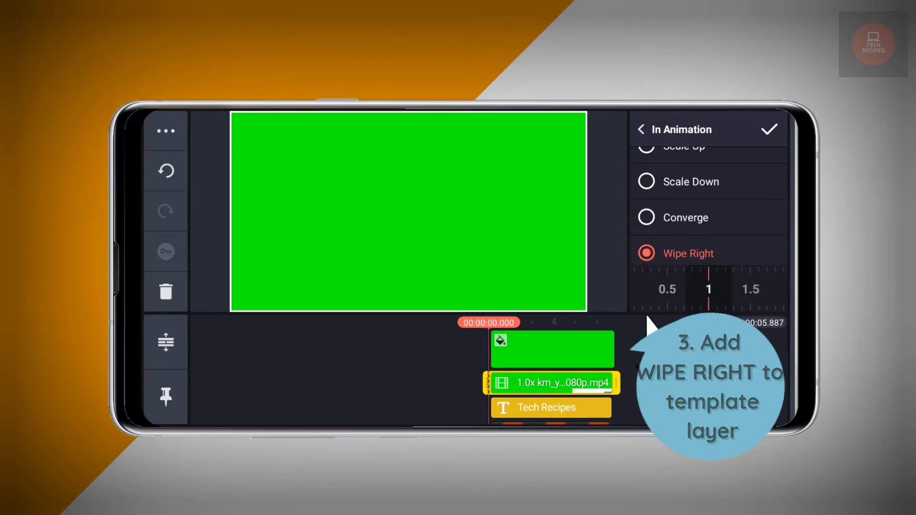
pyautogui.click(769, 130)
pyautogui.click(768, 293)
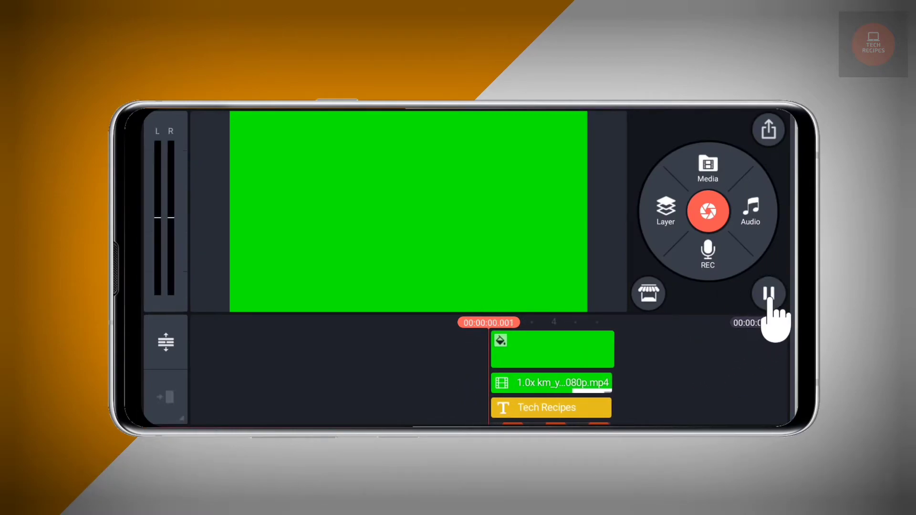
pyautogui.click(769, 293)
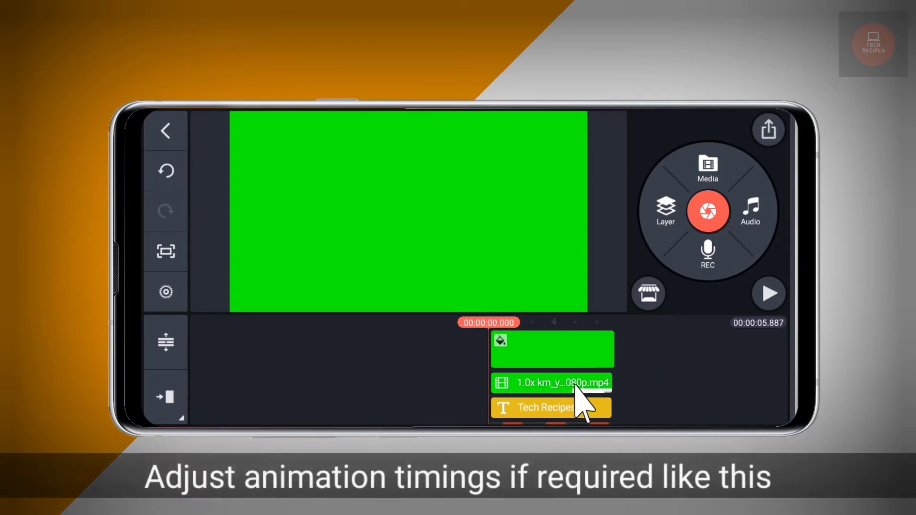
# - Shorten the banner's Wipe Right entrance to 0.5 seconds
pyautogui.click(576, 384)
pyautogui.click(687, 248)
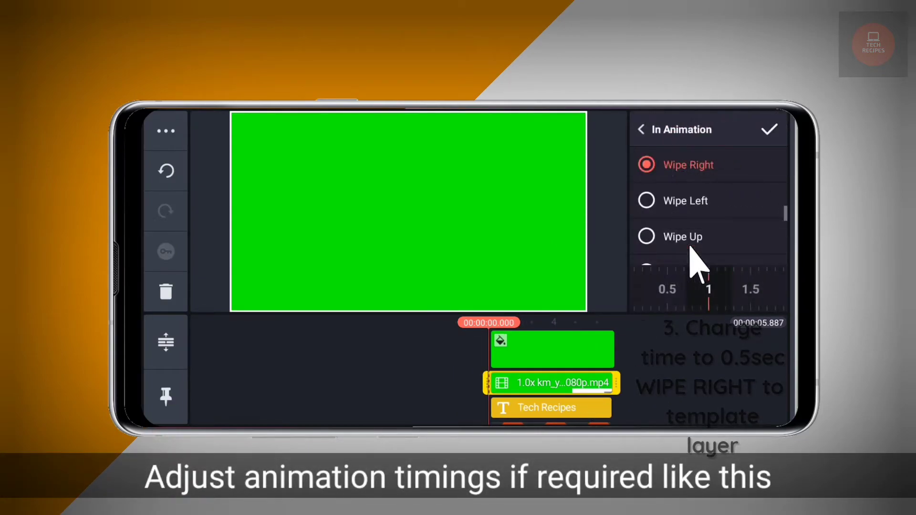
pyautogui.moveTo(721, 287); pyautogui.dragTo(765, 301)
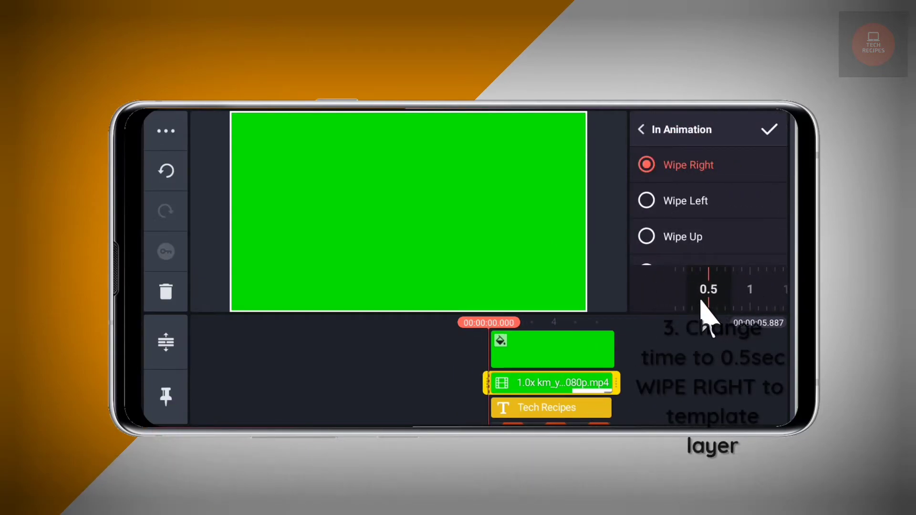
pyautogui.click(770, 131)
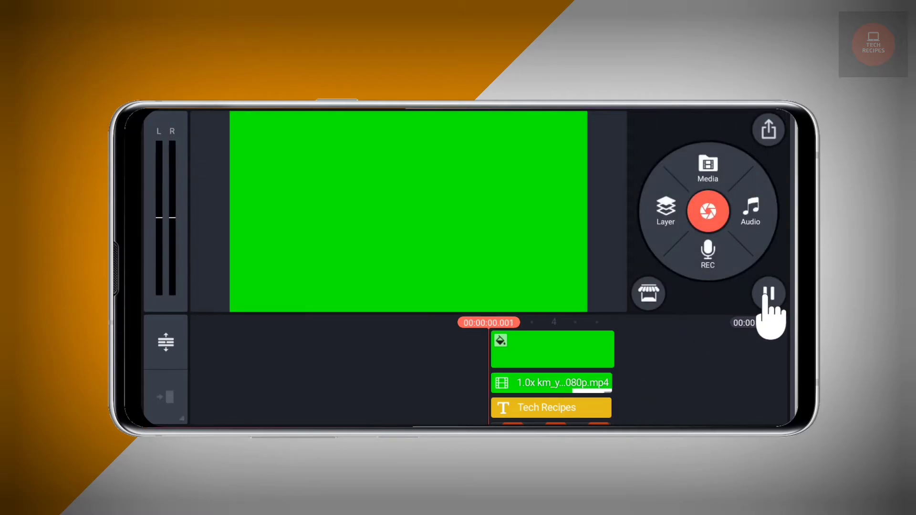
pyautogui.click(768, 293)
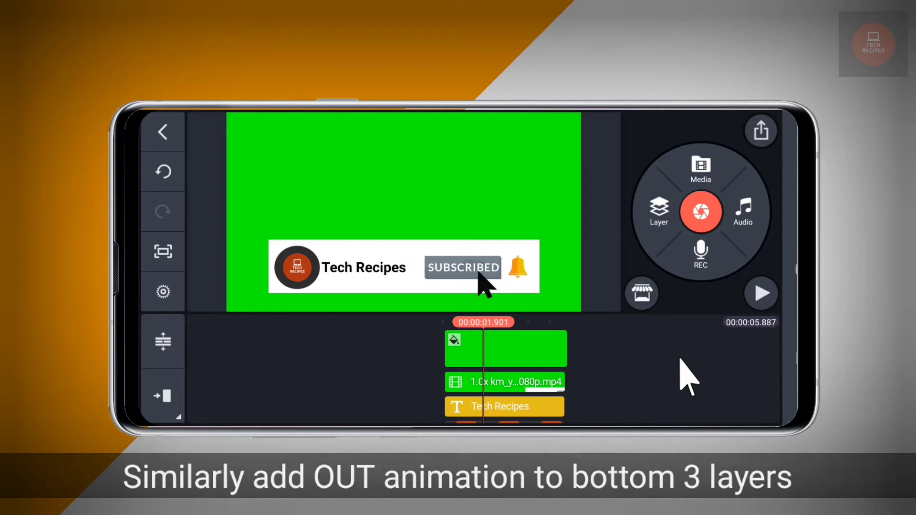
# - Give the green template clip a Wipe Left exit animation of 0.5 seconds
pyautogui.click(541, 384)
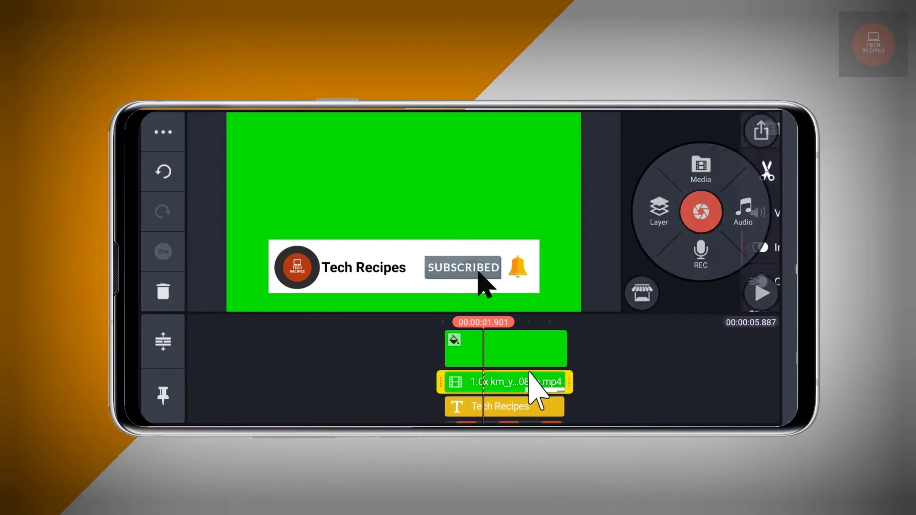
pyautogui.scroll(-3, 685, 231)
pyautogui.click(668, 224)
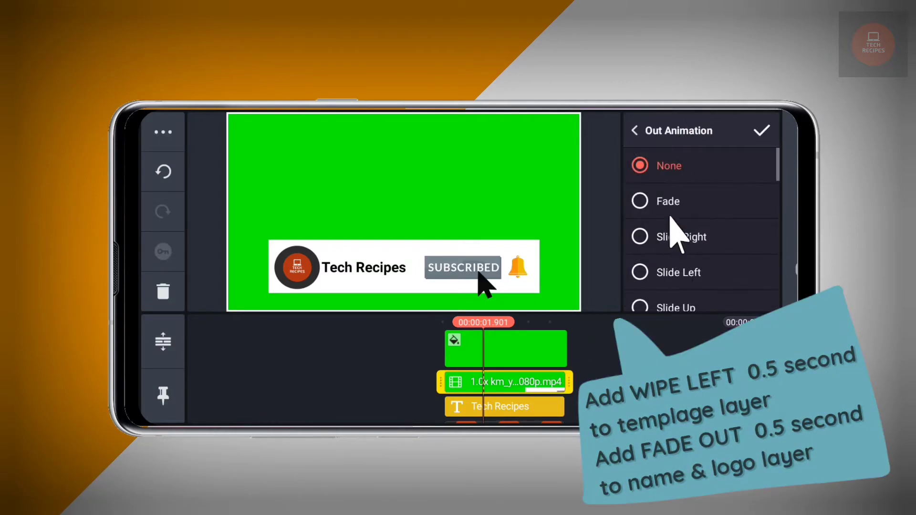
pyautogui.scroll(-3, 730, 272)
pyautogui.scroll(-2, 723, 258)
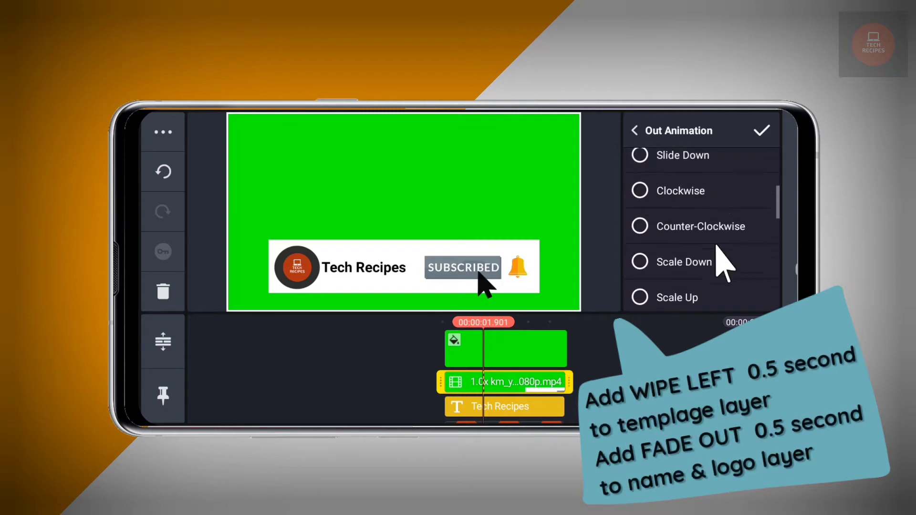
pyautogui.scroll(-3, 718, 215)
pyautogui.scroll(-2, 720, 190)
pyautogui.click(639, 162)
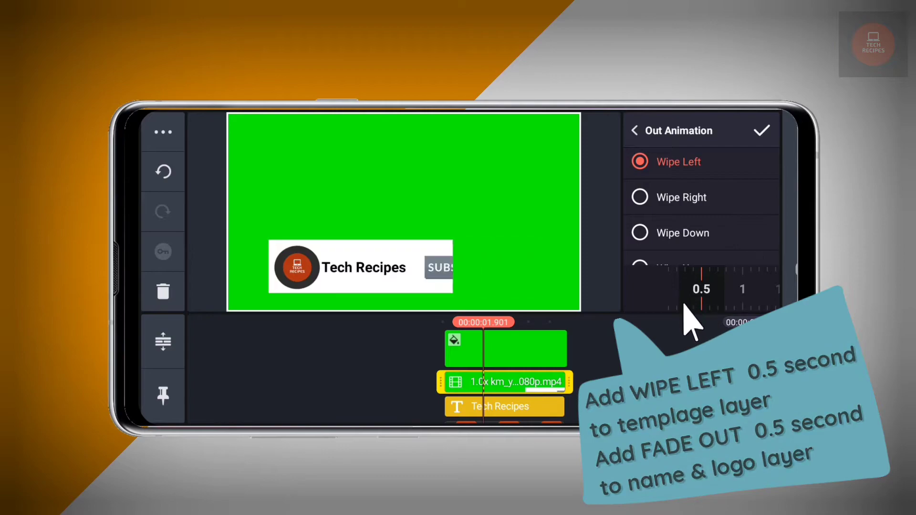
pyautogui.click(761, 131)
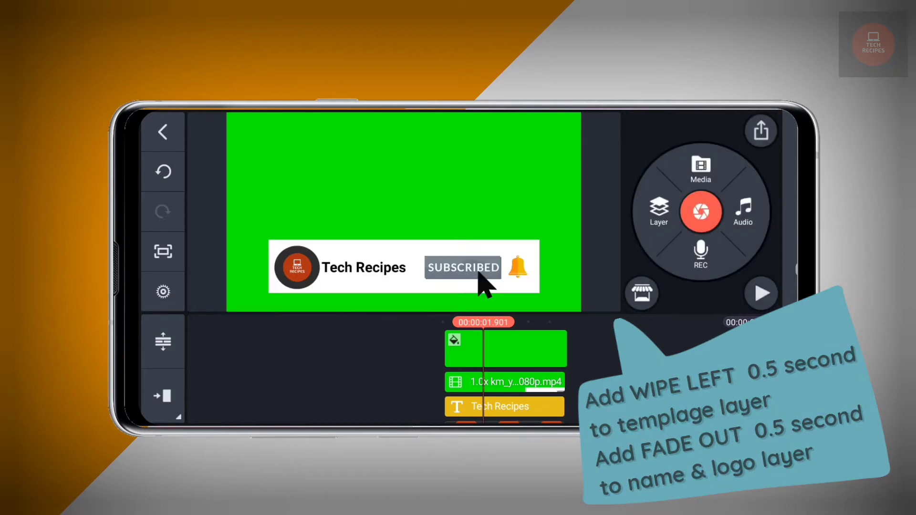
# - Make the Tech Recipes name and logo each fade out over 0.5 seconds, then preview the ending
pyautogui.click(532, 401)
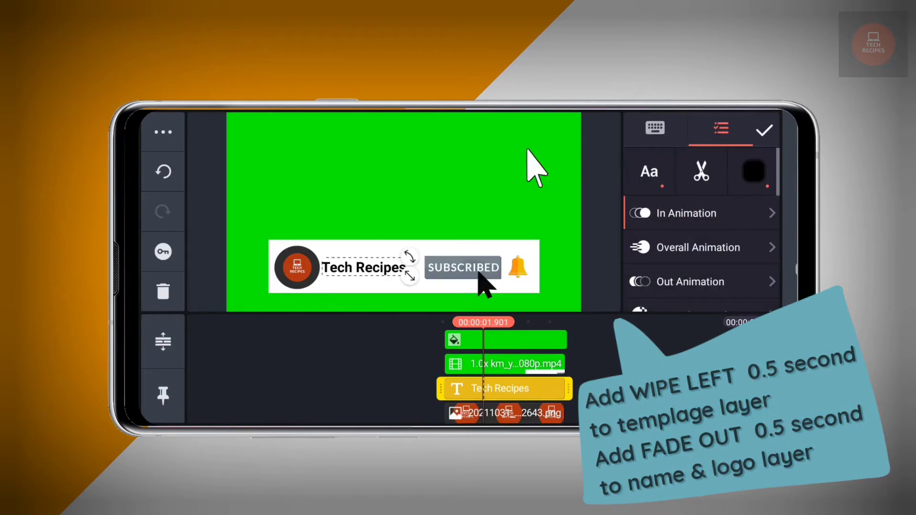
pyautogui.click(708, 284)
pyautogui.click(718, 203)
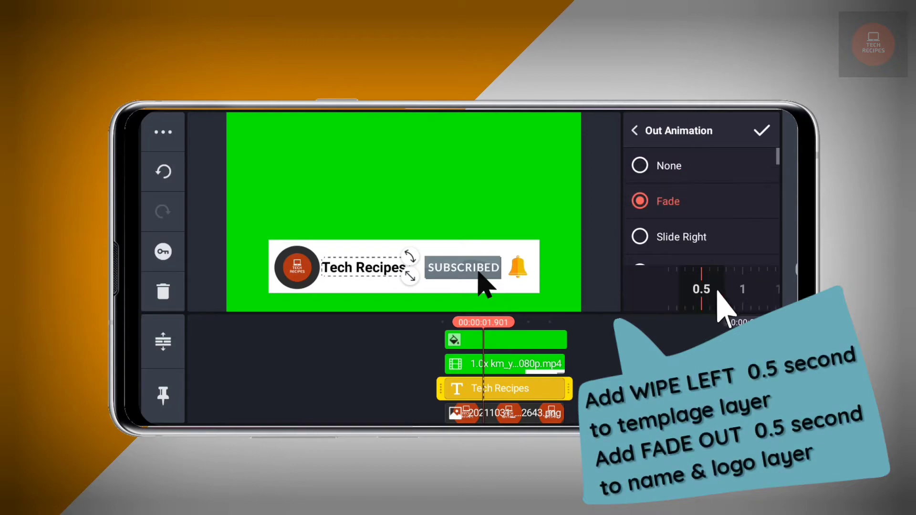
pyautogui.click(762, 132)
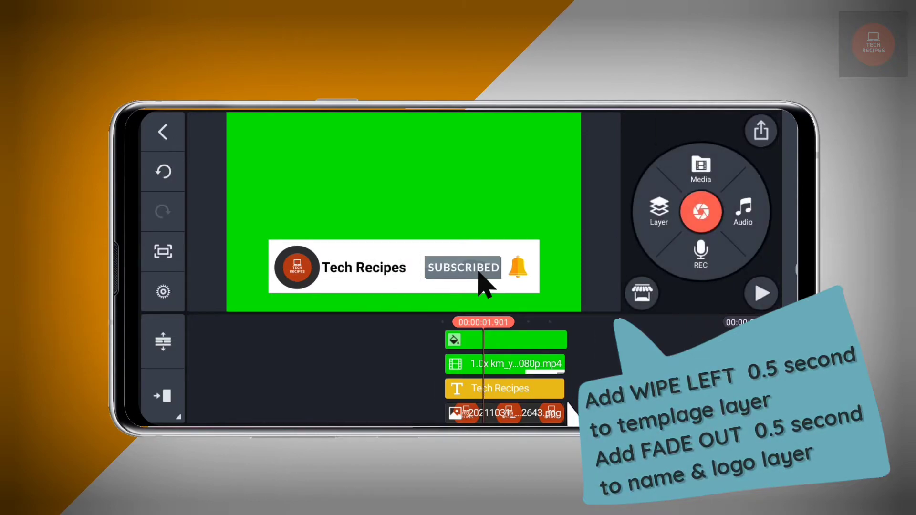
pyautogui.click(480, 414)
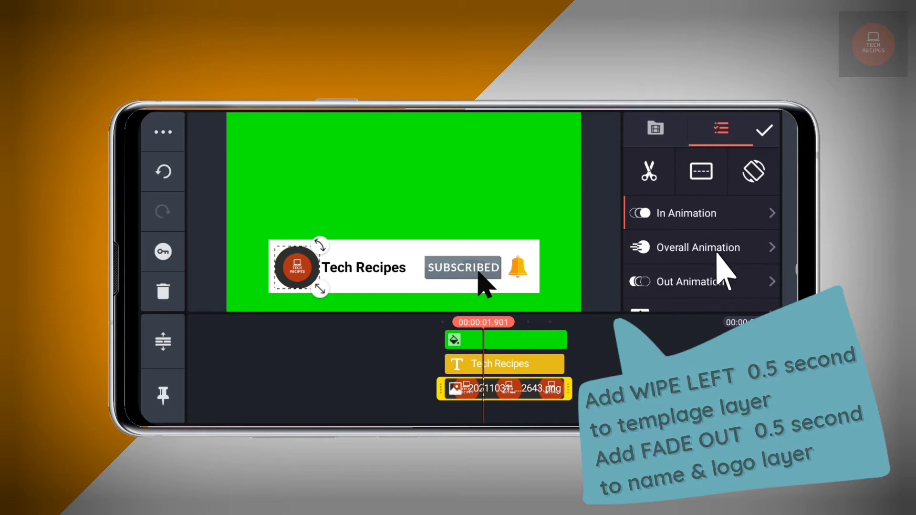
pyautogui.click(671, 287)
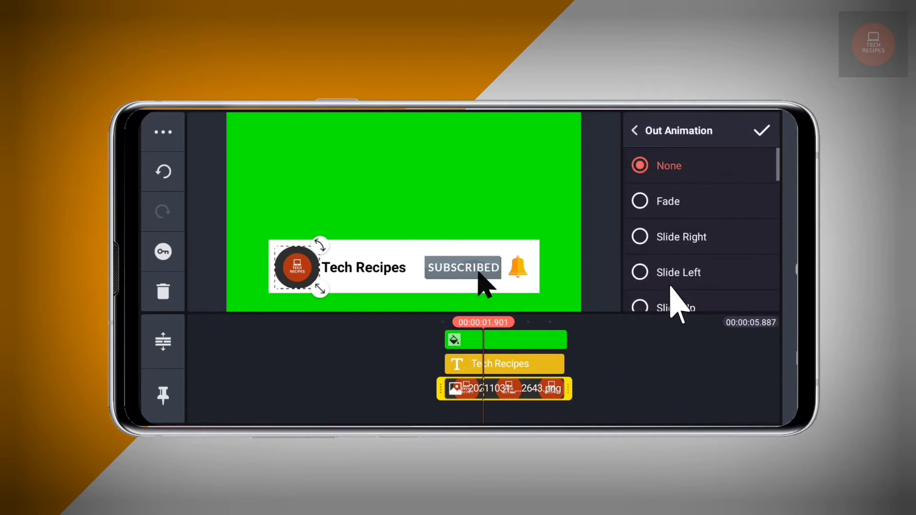
pyautogui.click(694, 203)
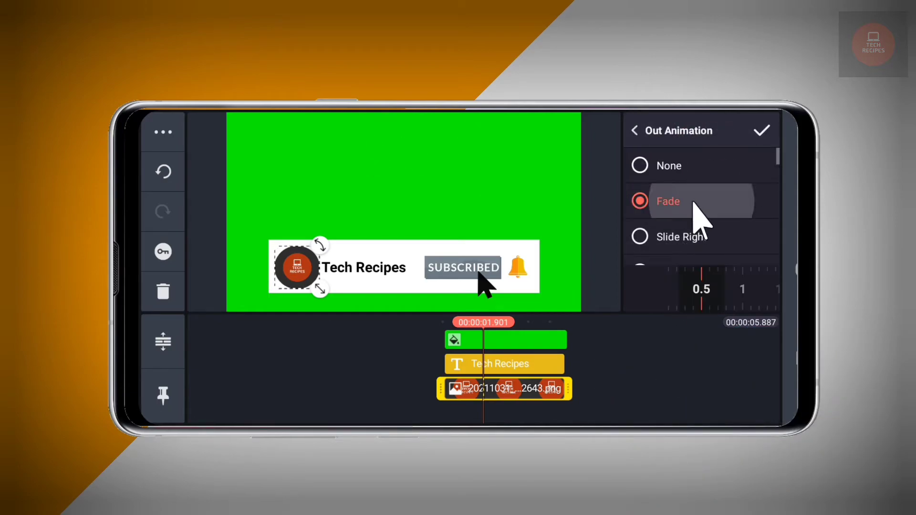
pyautogui.click(762, 130)
pyautogui.moveTo(612, 370); pyautogui.dragTo(546, 375)
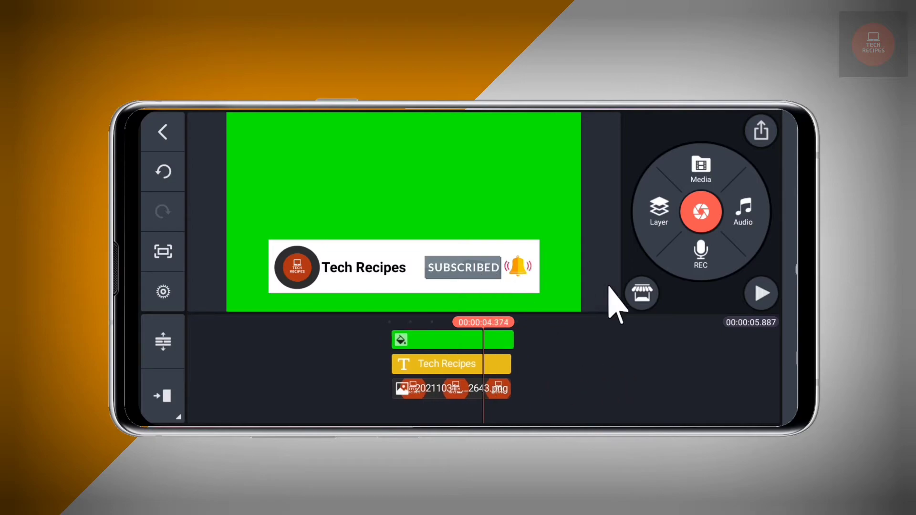
pyautogui.click(761, 293)
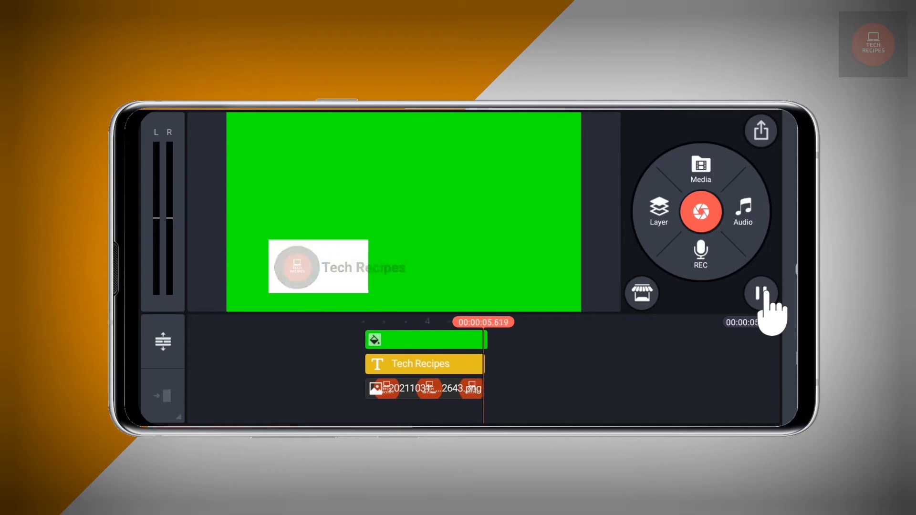
# - Export the subscribe banner animation as a 1080p video file
pyautogui.click(761, 131)
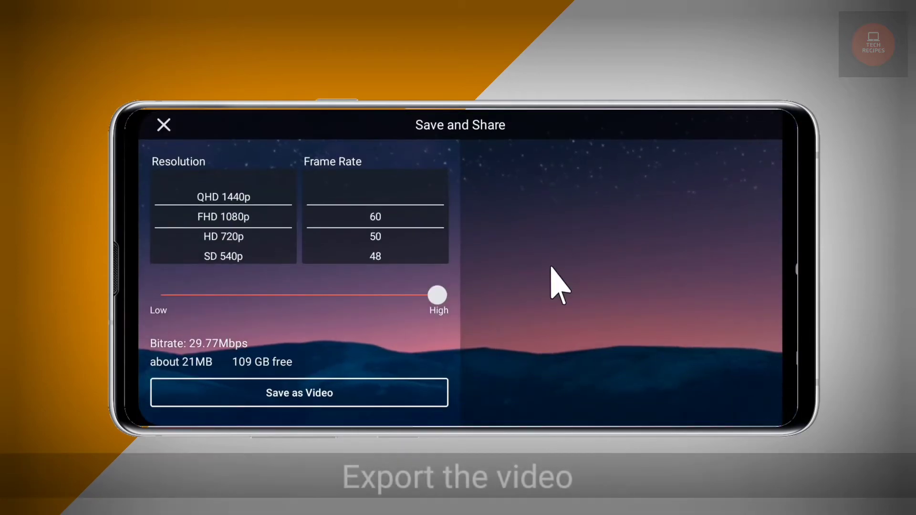
pyautogui.click(431, 401)
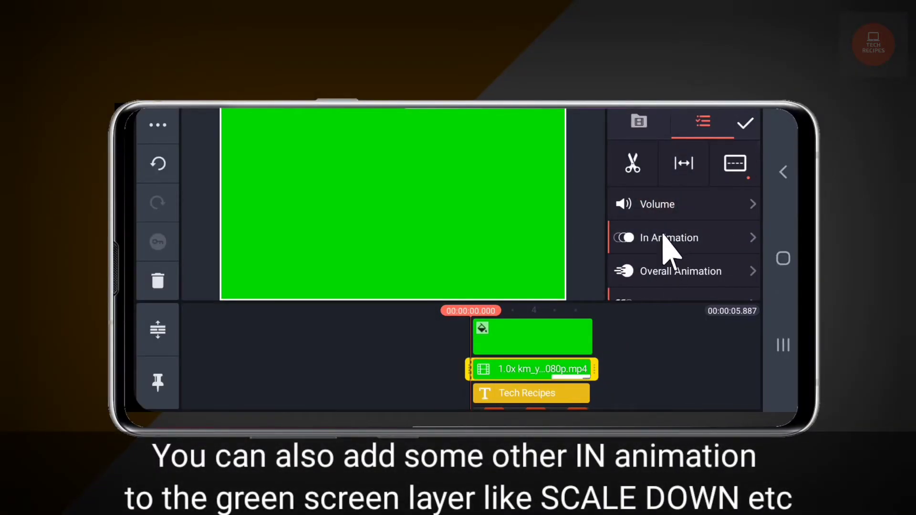
# - Give the template clip a Scale Down entrance animation and preview it
pyautogui.click(664, 238)
pyautogui.moveTo(700, 181); pyautogui.dragTo(713, 251)
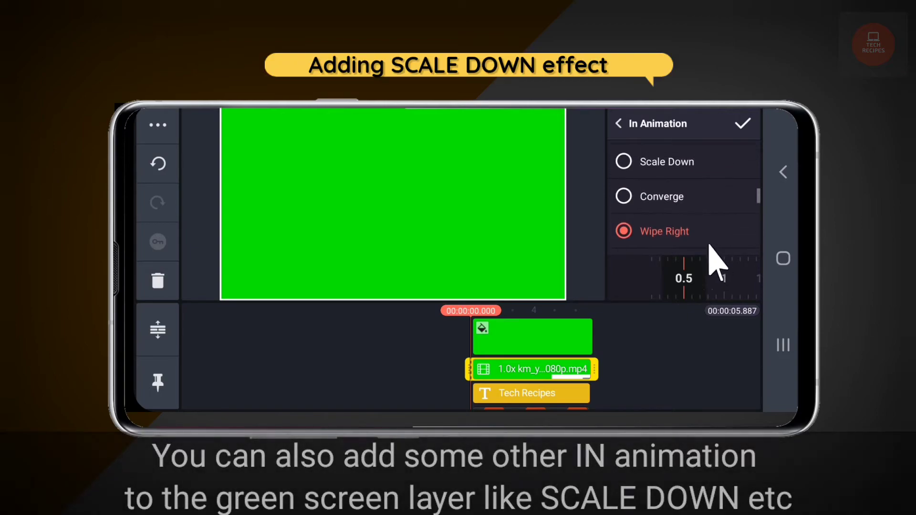
pyautogui.click(629, 167)
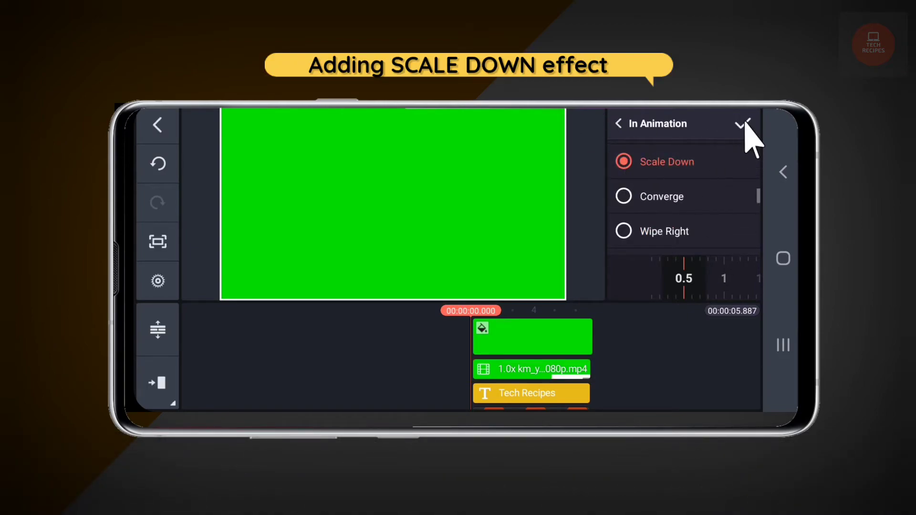
pyautogui.click(743, 125)
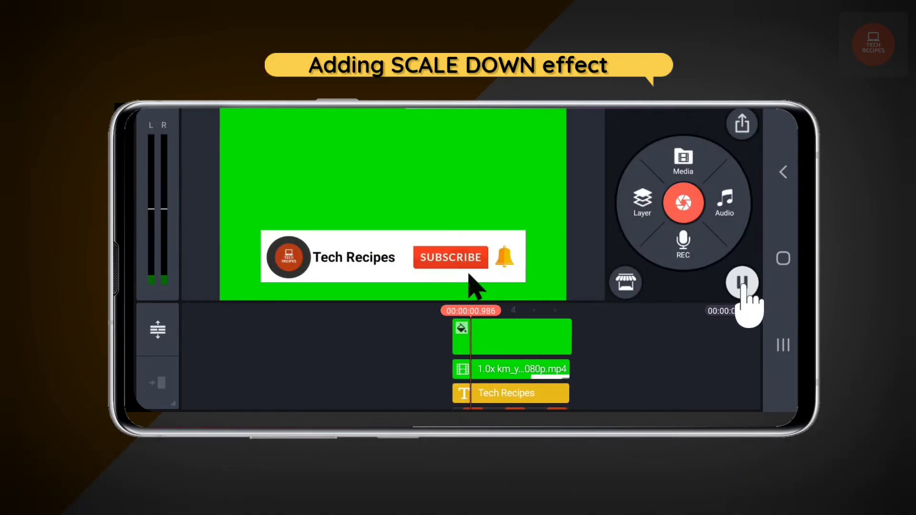
pyautogui.click(743, 282)
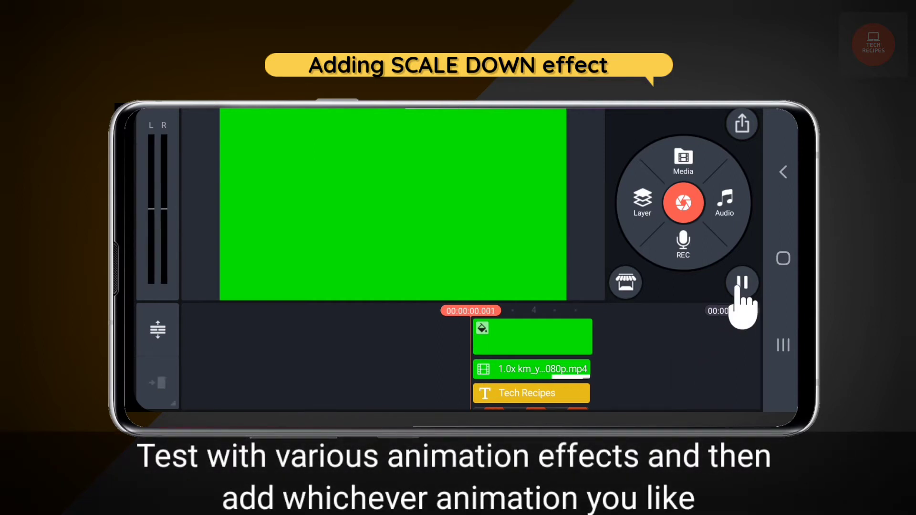
pyautogui.click(742, 283)
# - Switch the template clip's entrance to Slide Up and play it from the start
pyautogui.click(511, 370)
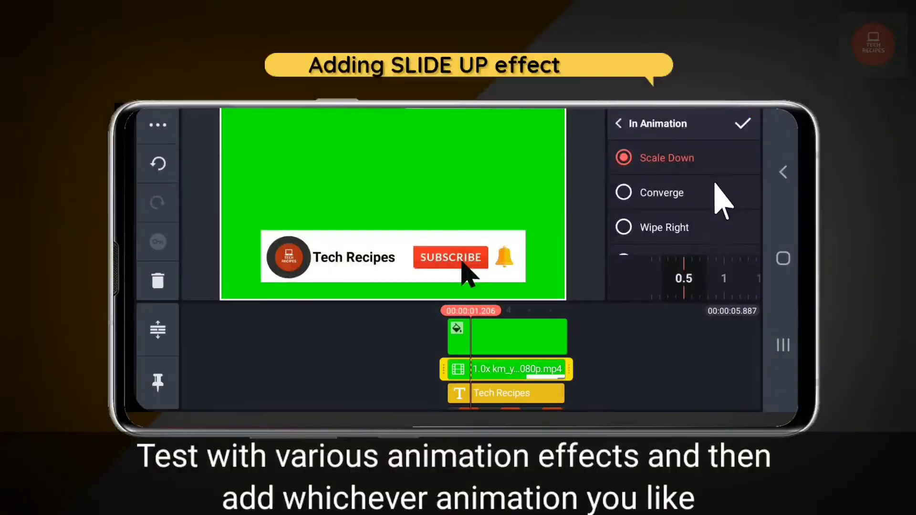
pyautogui.scroll(2, 718, 244)
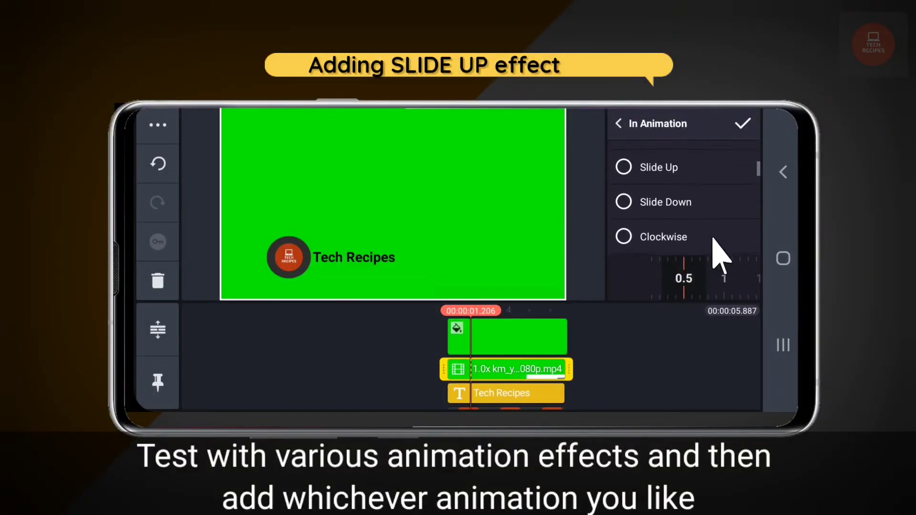
pyautogui.click(695, 205)
pyautogui.click(735, 167)
pyautogui.click(742, 125)
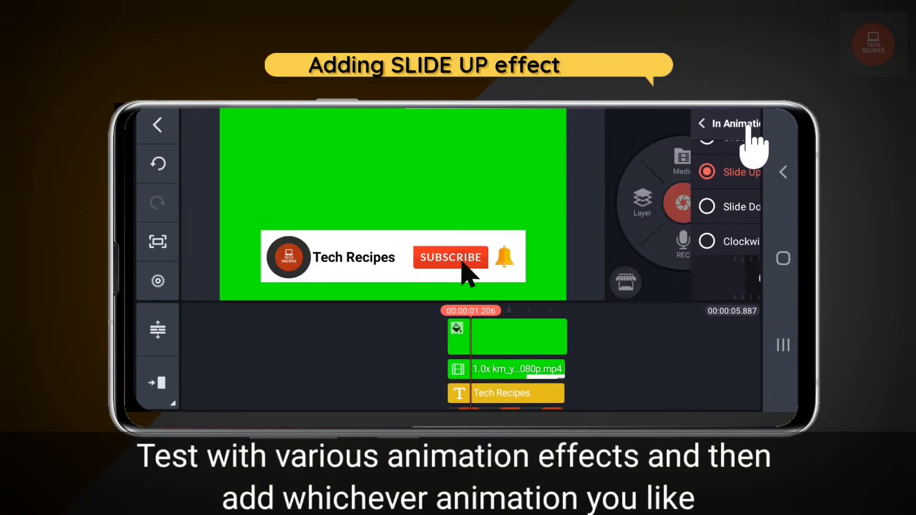
pyautogui.click(741, 282)
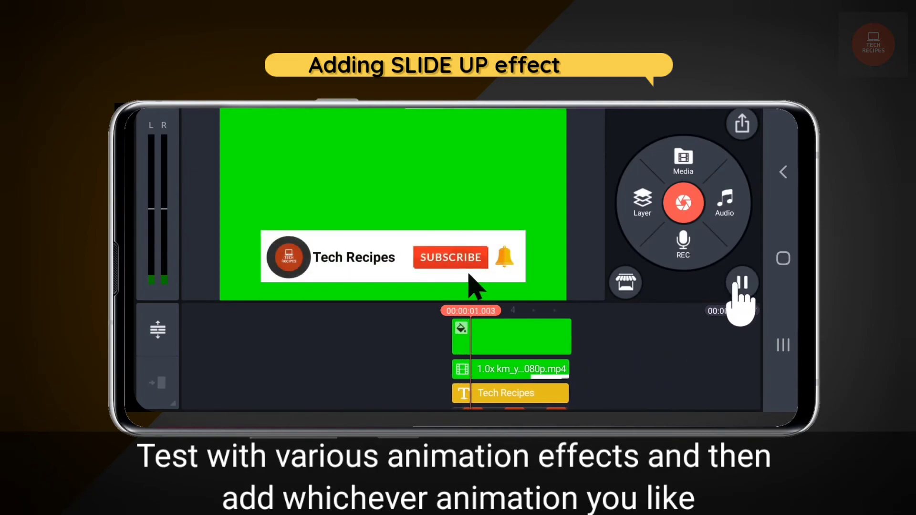
pyautogui.click(742, 283)
pyautogui.click(742, 283)
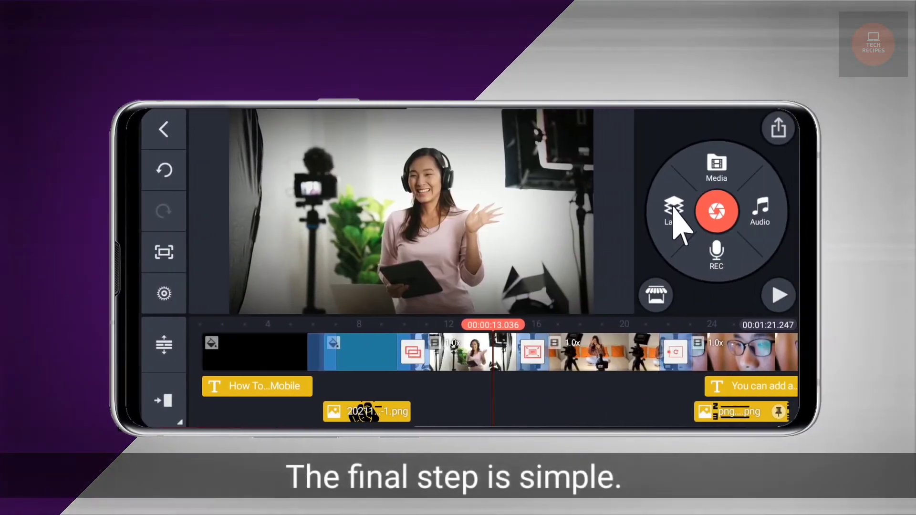
# - Add the green-screen subscribe clip from the KineMaster folder as a full-frame layer
pyautogui.click(673, 209)
pyautogui.click(639, 156)
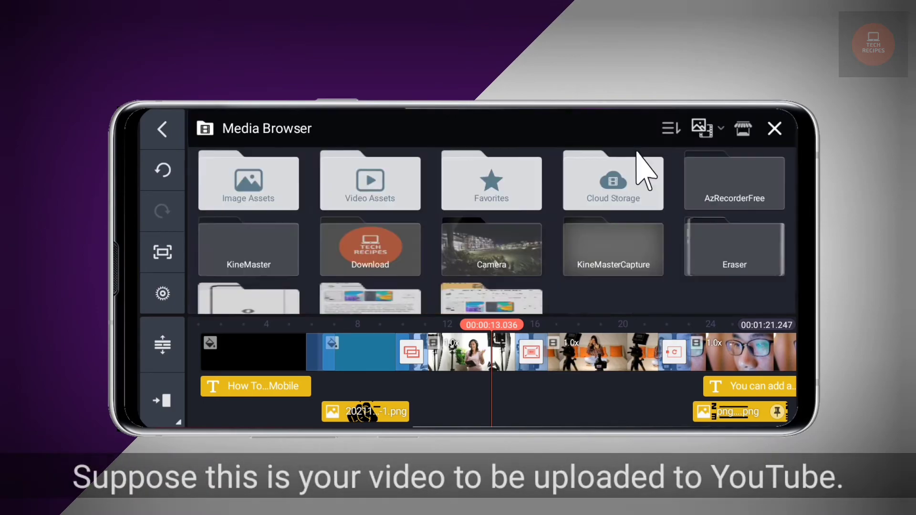
pyautogui.click(236, 241)
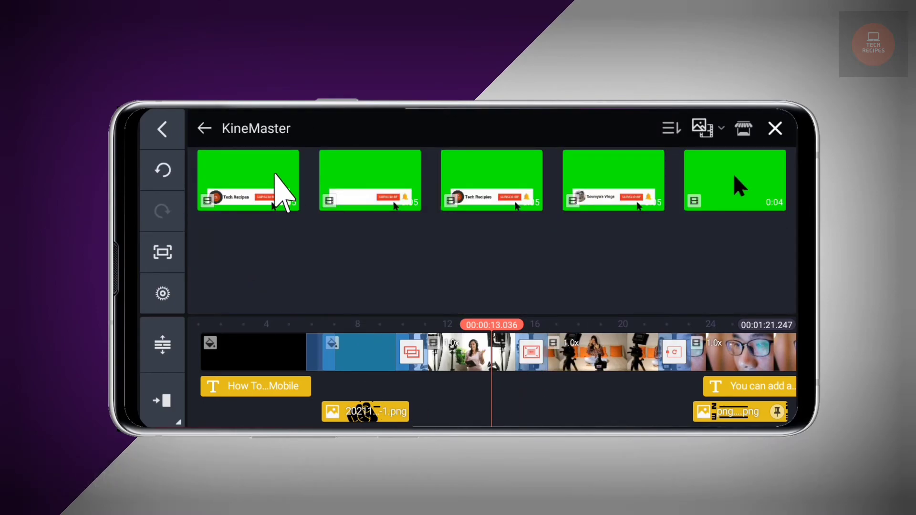
pyautogui.click(276, 175)
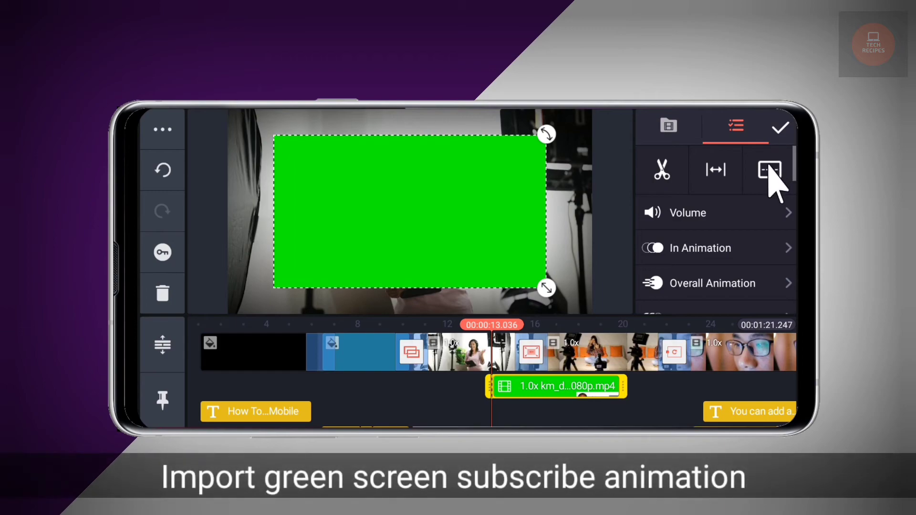
pyautogui.click(769, 170)
pyautogui.click(750, 189)
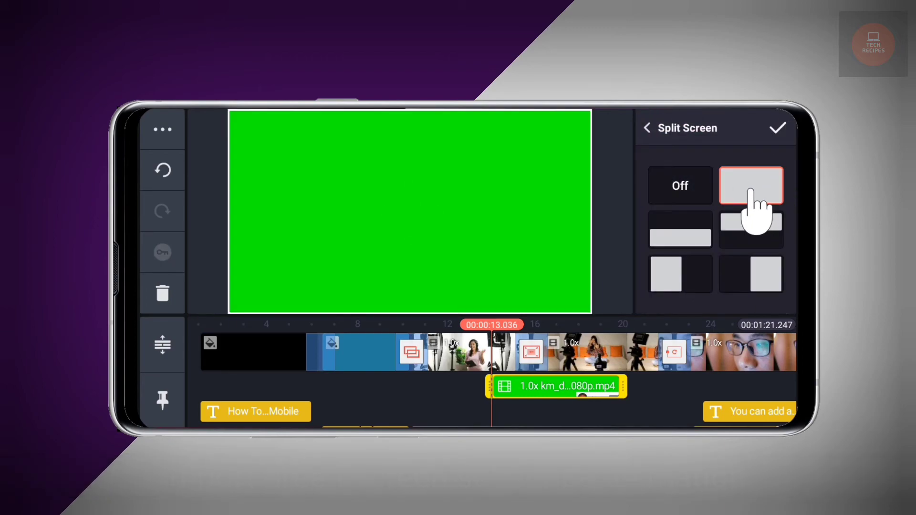
pyautogui.click(776, 127)
# - Enable chroma key on the green-screen layer to remove the green background
pyautogui.click(587, 408)
pyautogui.scroll(-1, 702, 245)
pyautogui.scroll(-2, 705, 236)
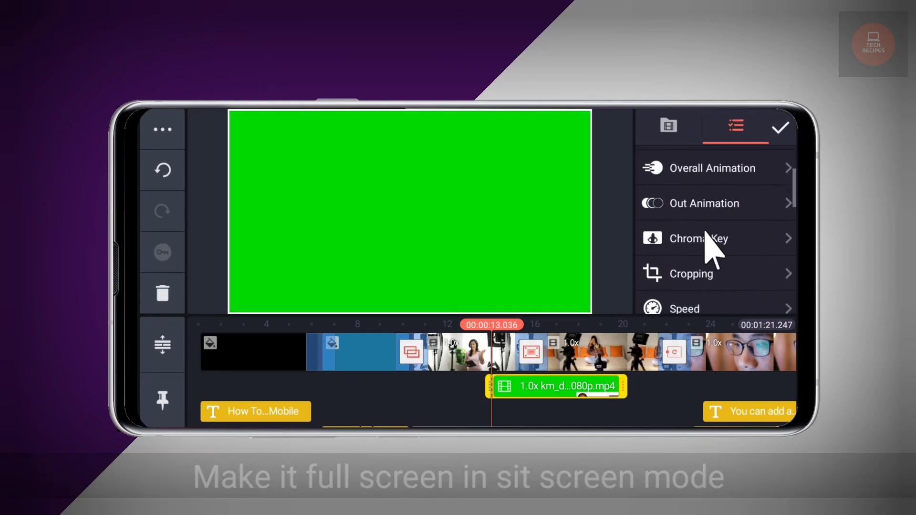
pyautogui.click(710, 239)
pyautogui.click(775, 166)
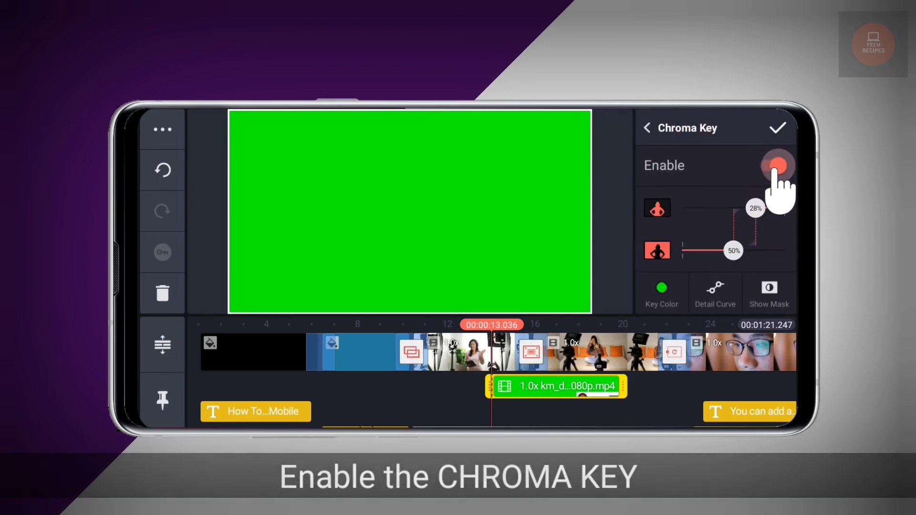
pyautogui.click(777, 128)
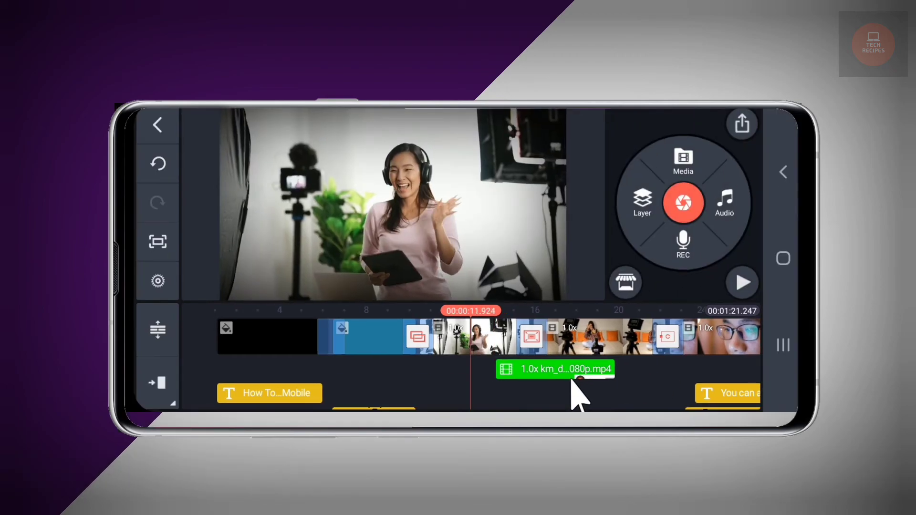